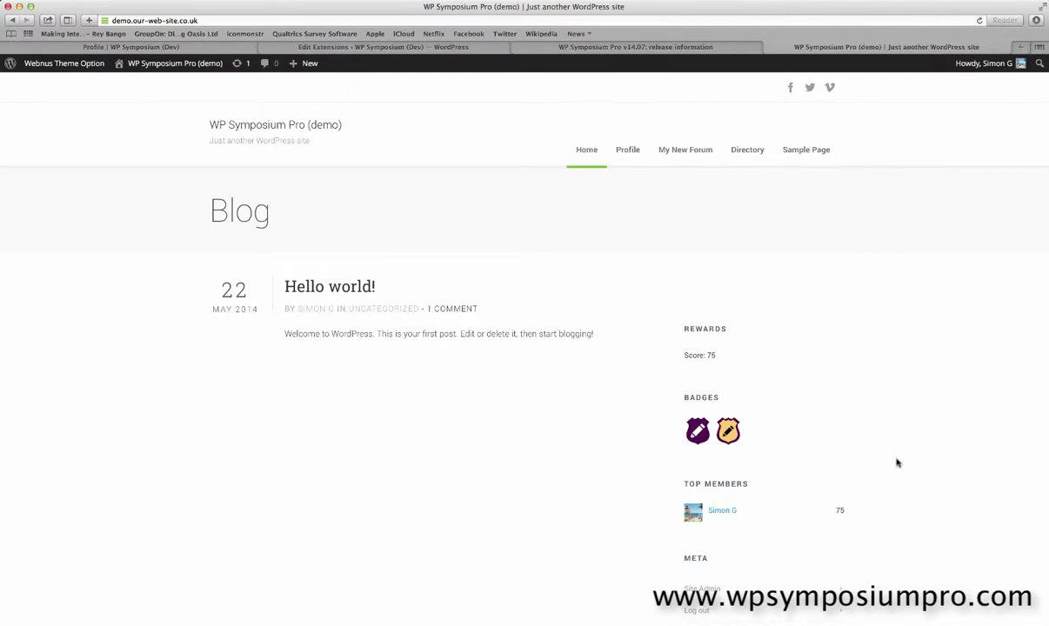
# Open the Edit Profile page of the demo site and review its extended fields, Favourite Color and Gender
pyautogui.click(628, 162)
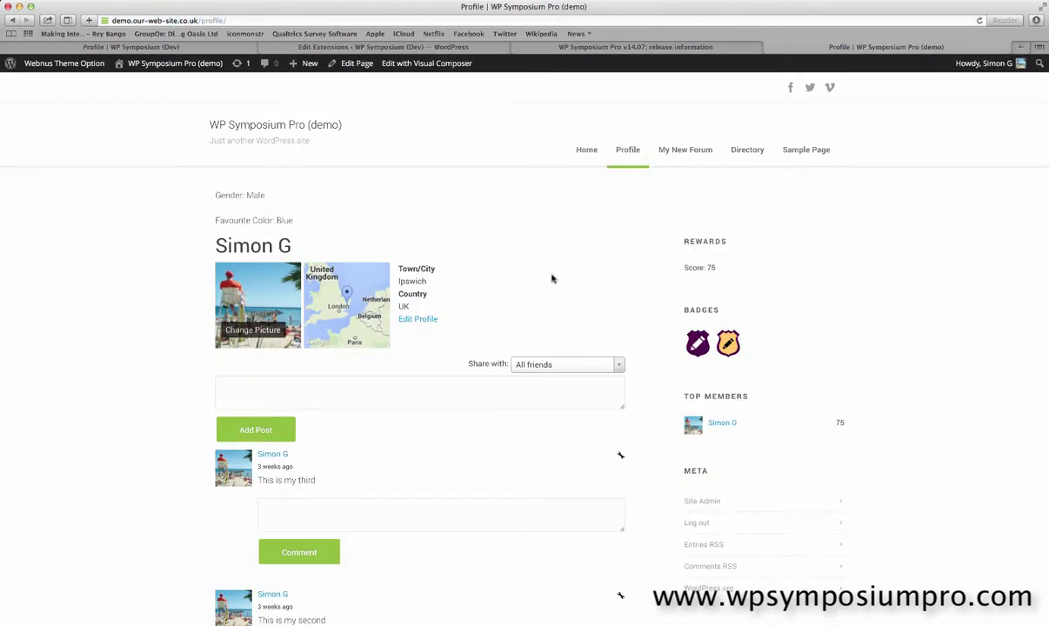
pyautogui.moveTo(630, 163)
pyautogui.click(628, 184)
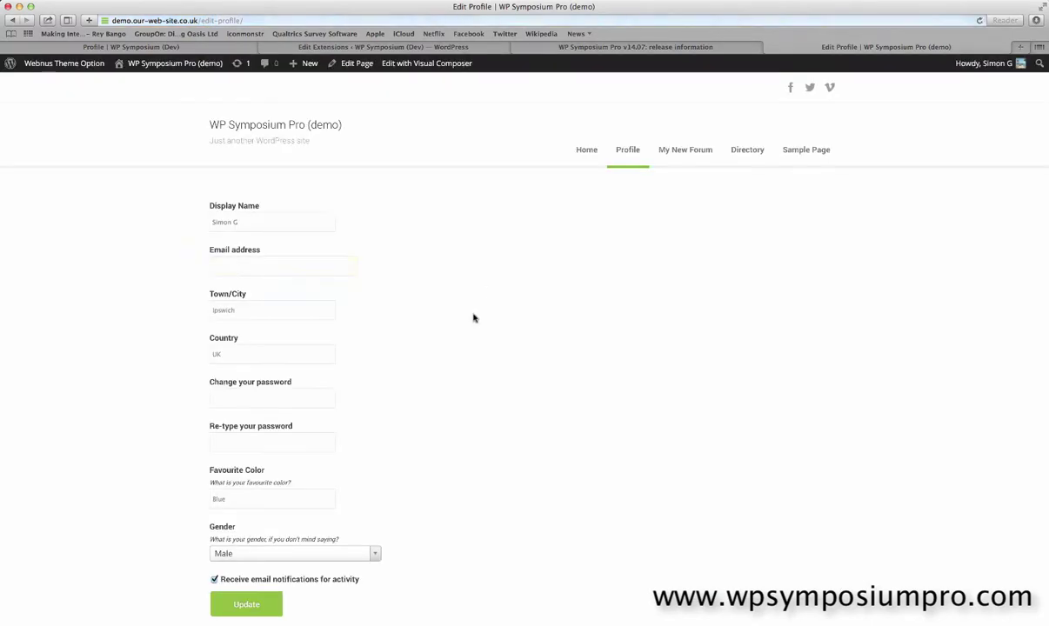
pyautogui.scroll(-2, 473, 316)
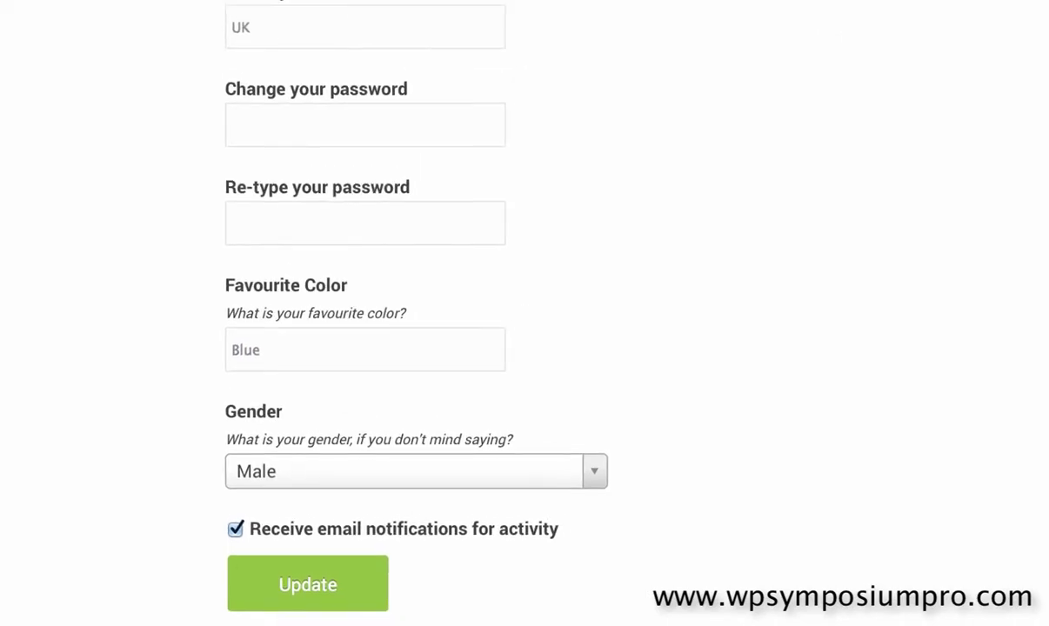
# View the member directory, and examine the slugs of the Gender and Favourite Color extensions in the WPS Pro profile extensions list
pyautogui.click(740, 160)
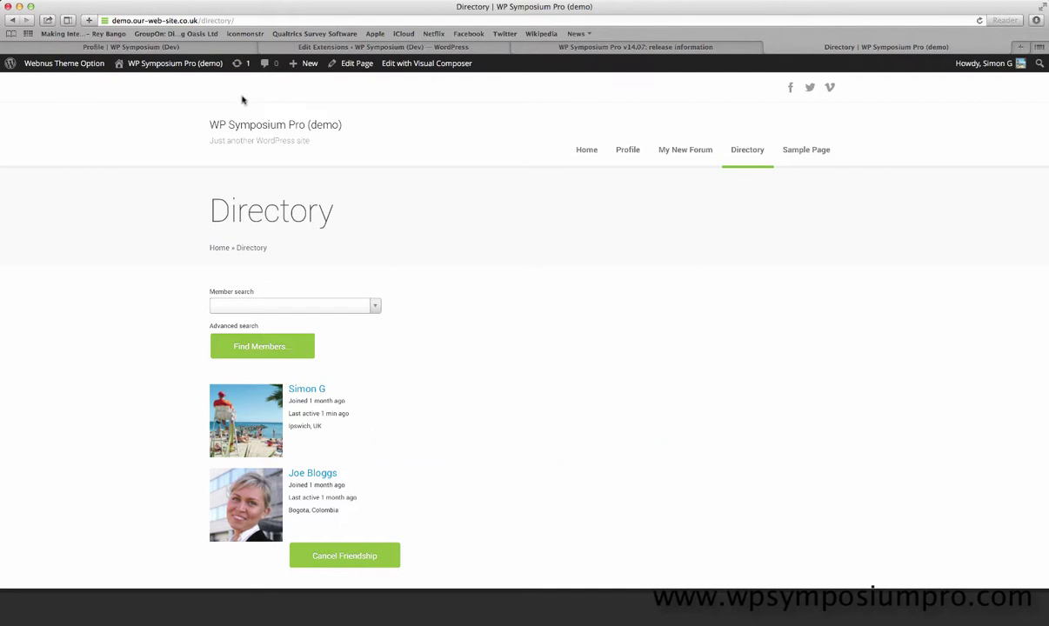
pyautogui.click(199, 68)
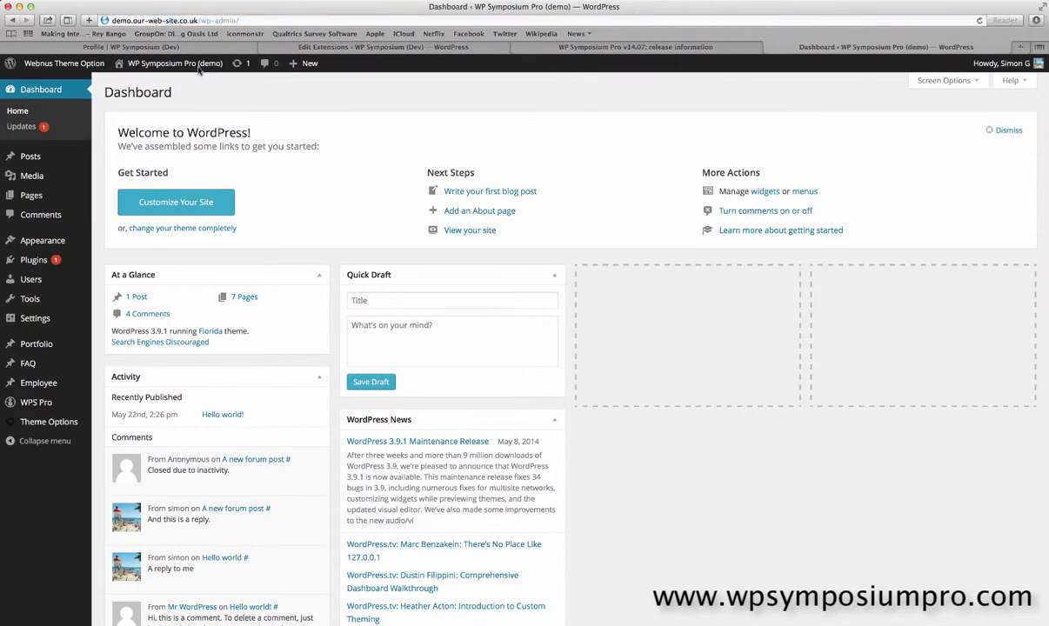
pyautogui.moveTo(77, 406)
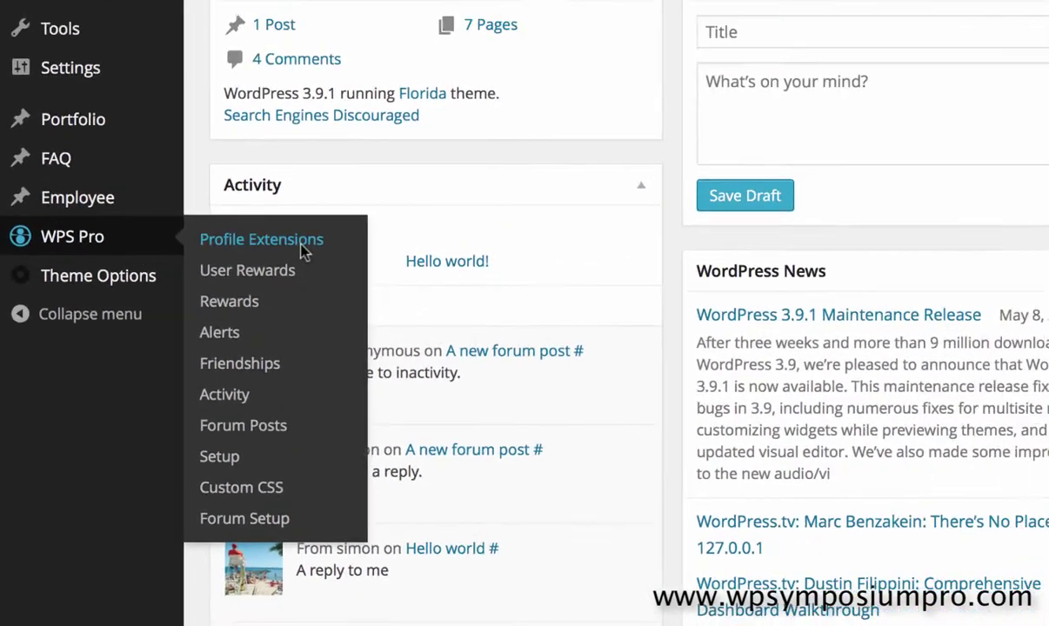
pyautogui.click(355, 185)
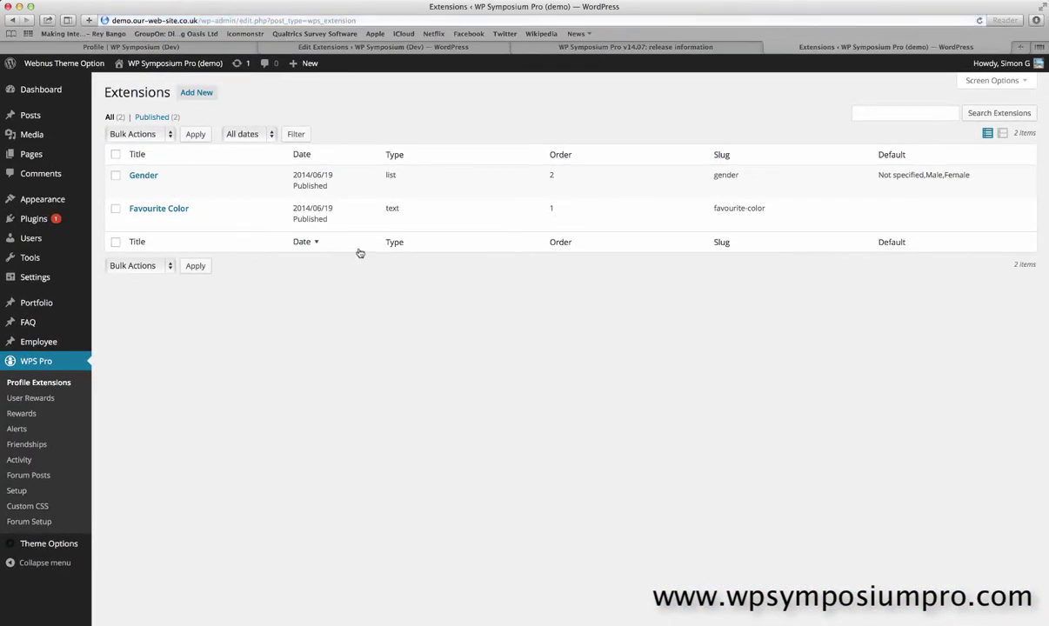
pyautogui.moveTo(292, 199)
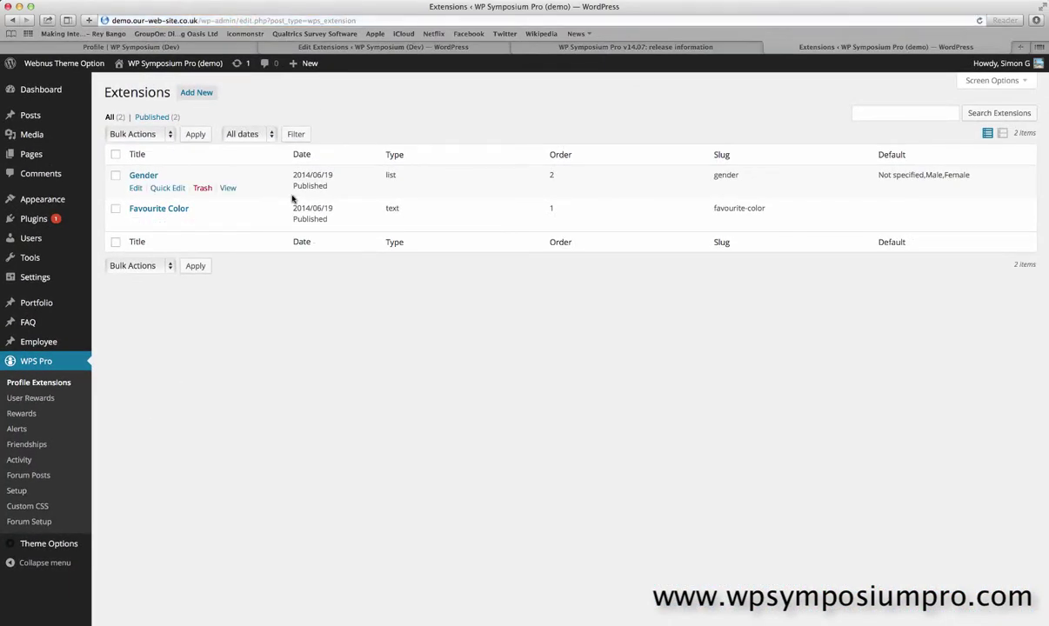
pyautogui.doubleClick(725, 176)
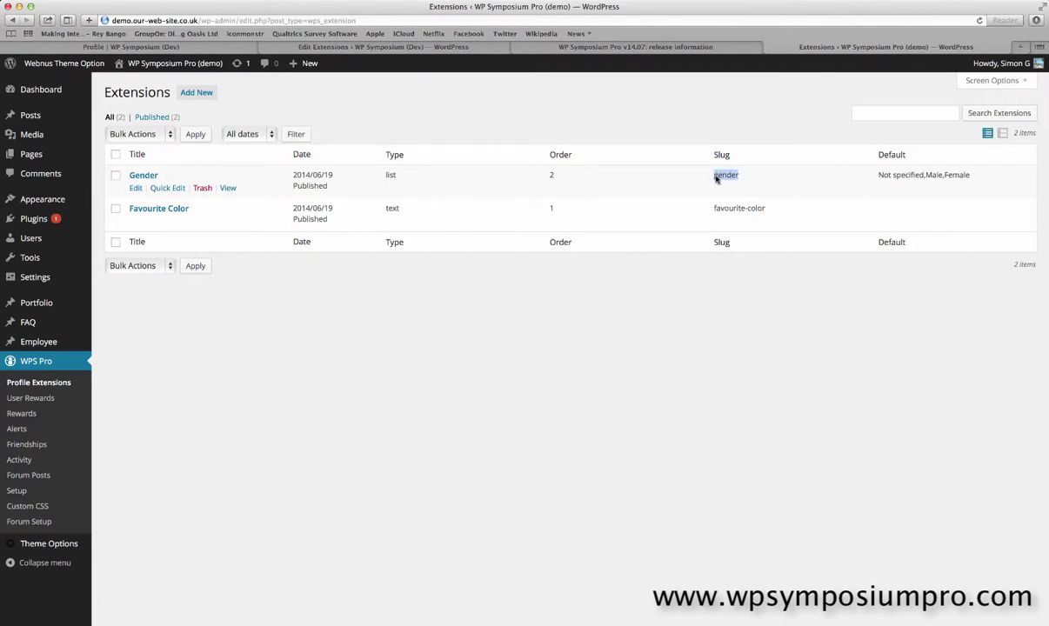
pyautogui.click(763, 210)
pyautogui.moveTo(766, 213); pyautogui.dragTo(721, 206)
pyautogui.click(683, 233)
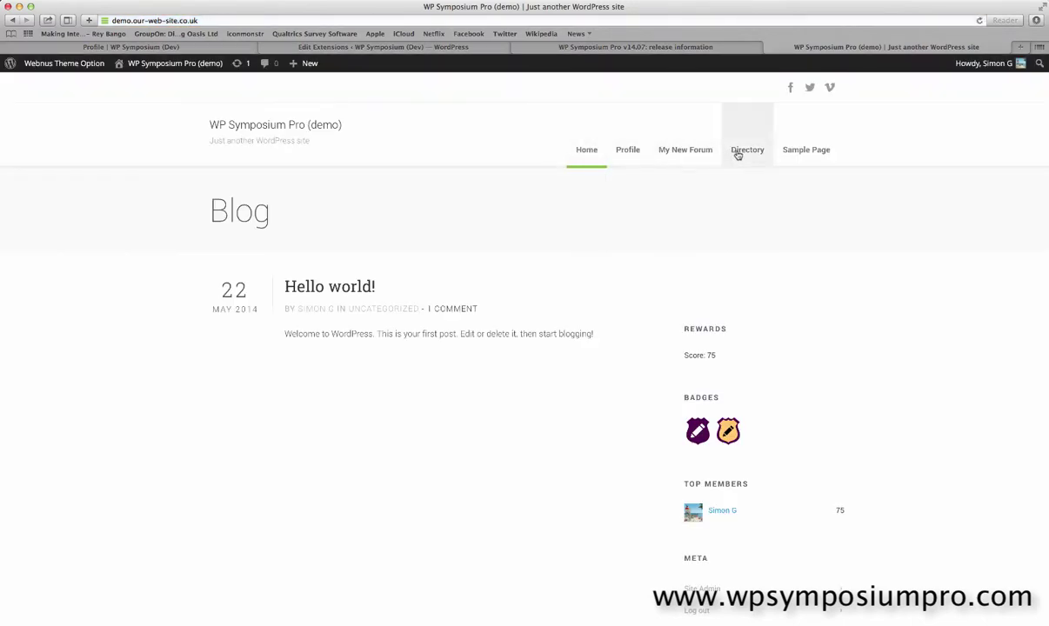
# Open the Directory page for editing and remove the avatar_size="128" option from the wps-directory shortcode
pyautogui.click(737, 151)
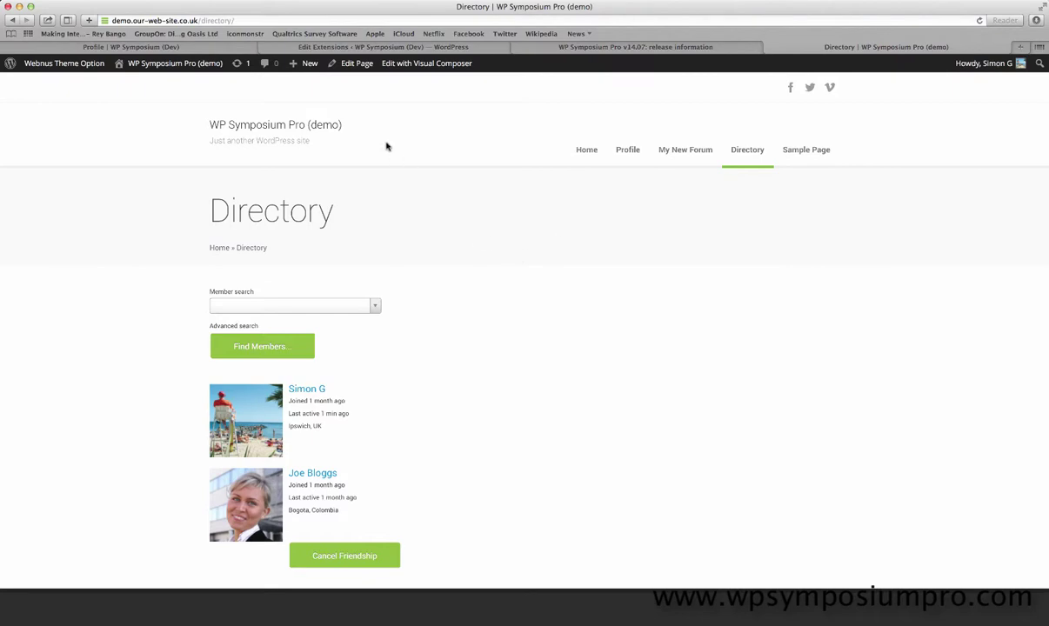
pyautogui.click(356, 70)
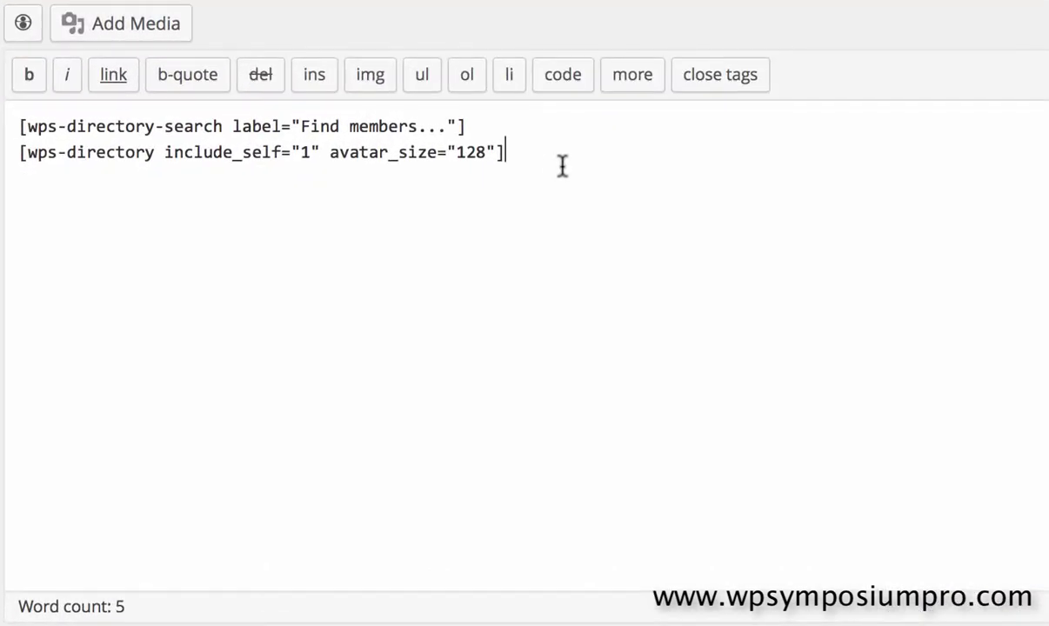
pyautogui.press('Left')
pyautogui.hotkey('shift', 'Left')
pyautogui.hotkey('shift', 'Left')
pyautogui.hotkey('shift', 'Left')
pyautogui.hotkey('shift', 'Left')
pyautogui.hotkey('shift', 'Left')
pyautogui.hotkey('shift', 'Left')
pyautogui.hotkey('shift', 'Left')
pyautogui.hotkey('shift', 'Left')
pyautogui.hotkey('shift', 'Left')
pyautogui.hotkey('shift', 'Left')
pyautogui.hotkey('shift', 'Left')
pyautogui.hotkey('shift', 'Left')
pyautogui.hotkey('shift', 'Left')
pyautogui.hotkey('shift', 'Left')
pyautogui.hotkey('shift', 'Left')
pyautogui.hotkey('shift', 'Left')
pyautogui.hotkey('shift', 'Left')
pyautogui.hotkey('shift', 'Left')
pyautogui.hotkey('shift', 'Left')
pyautogui.hotkey('shift', 'Left')
pyautogui.hotkey('shift', 'Left')
pyautogui.hotkey('shift', 'Left')
pyautogui.hotkey('shift', 'Left')
pyautogui.hotkey('shift', 'Left')
pyautogui.hotkey('shift', 'Left')
pyautogui.hotkey('shift', 'Left')
pyautogui.hotkey('shift', 'Left')
pyautogui.hotkey('shift', 'Left')
pyautogui.hotkey('shift', 'Left')
pyautogui.hotkey('shift', 'Left')
pyautogui.hotkey('shift', 'Left')
pyautogui.hotkey('shift', 'Left')
pyautogui.hotkey('shift', 'Left')
pyautogui.hotkey('shift', 'Left')
pyautogui.hotkey('shift', 'Left')
pyautogui.hotkey('shift', 'Left')
pyautogui.hotkey('shift', 'Left')
pyautogui.hotkey('shift', 'Left')
pyautogui.hotkey('shift', 'Right')
pyautogui.hotkey('shift', 'Right')
pyautogui.hotkey('shift', 'Right')
pyautogui.hotkey('shift', 'Right')
pyautogui.hotkey('shift', 'Right')
pyautogui.hotkey('shift', 'Right')
pyautogui.hotkey('shift', 'Right')
pyautogui.hotkey('shift', 'Right')
pyautogui.hotkey('shift', 'Right')
pyautogui.press('BackSpace')
pyautogui.click(155, 126)
pyautogui.hotkey('shift', 'Left')
pyautogui.hotkey('shift', 'Left')
pyautogui.hotkey('shift', 'Left')
pyautogui.hotkey('shift', 'Left')
pyautogui.hotkey('shift', 'Left')
pyautogui.hotkey('shift', 'Left')
pyautogui.hotkey('shift', 'Left')
pyautogui.hotkey('shift', 'Left')
pyautogui.hotkey('shift', 'Left')
pyautogui.hotkey('shift', 'Left')
pyautogui.hotkey('shift', 'Left')
pyautogui.hotkey('shift', 'Left')
pyautogui.hotkey('shift', 'Left')
pyautogui.hotkey('shift', 'Left')
pyautogui.hotkey('shift', 'Left')
pyautogui.hotkey('shift', 'Left')
pyautogui.hotkey('shift', 'Left')
pyautogui.hotkey('shift', 'Left')
pyautogui.hotkey('shift', 'Left')
pyautogui.hotkey('shift', 'Left')
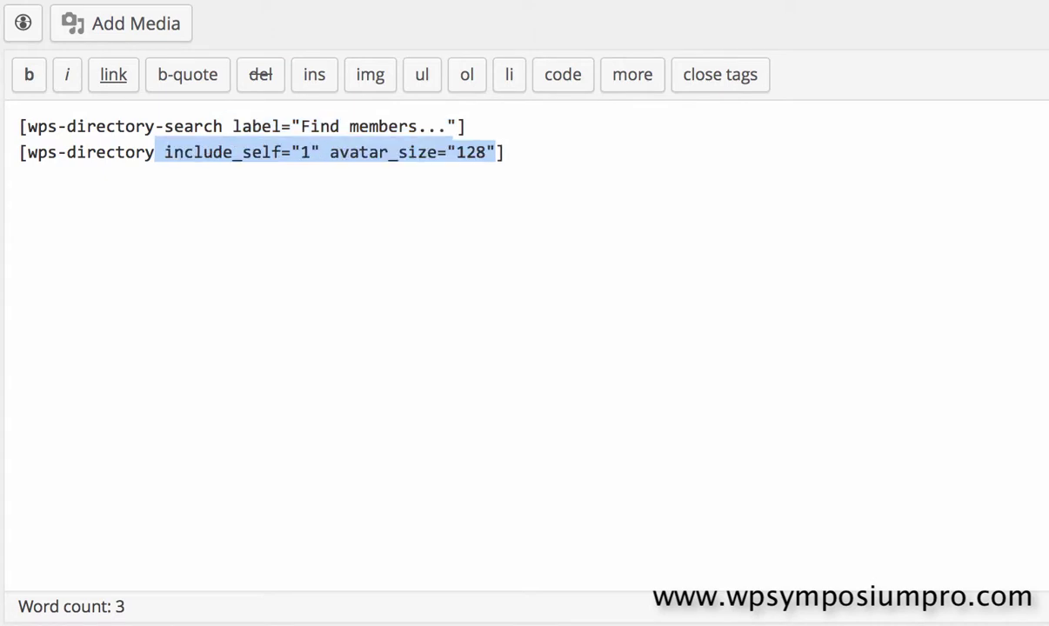
pyautogui.click(156, 126)
pyautogui.hotkey('shift', 'Left')
pyautogui.hotkey('shift', 'Left')
pyautogui.hotkey('shift', 'Left')
pyautogui.hotkey('shift', 'Left')
pyautogui.hotkey('shift', 'Left')
pyautogui.hotkey('shift', 'Left')
pyautogui.hotkey('shift', 'Left')
pyautogui.hotkey('shift', 'Left')
pyautogui.hotkey('shift', 'Left')
pyautogui.hotkey('shift', 'Left')
pyautogui.hotkey('shift', 'Left')
pyautogui.hotkey('shift', 'Left')
pyautogui.hotkey('shift', 'Left')
pyautogui.hotkey('shift', 'Left')
pyautogui.hotkey('shift', 'Left')
pyautogui.hotkey('shift', 'Left')
pyautogui.hotkey('shift', 'Left')
pyautogui.hotkey('shift', 'Left')
pyautogui.press('BackSpace')
# Remove the label="Find members..." option from the wps-directory-search shortcode and update the page
pyautogui.click(300, 126)
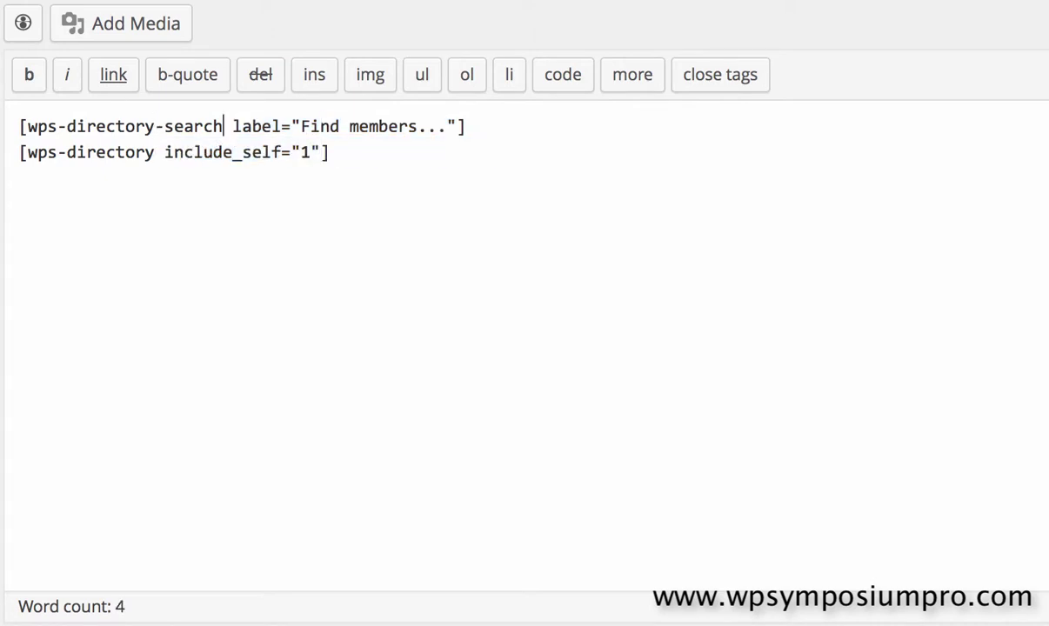
pyautogui.hotkey('shift', 'Right')
pyautogui.hotkey('shift', 'Right')
pyautogui.hotkey('shift', 'Right')
pyautogui.hotkey('shift', 'Right')
pyautogui.hotkey('shift', 'Right')
pyautogui.hotkey('shift', 'Right')
pyautogui.hotkey('shift', 'Right')
pyautogui.hotkey('shift', 'Right')
pyautogui.hotkey('shift', 'Right')
pyautogui.hotkey('shift', 'Right')
pyautogui.hotkey('shift', 'Right')
pyautogui.hotkey('shift', 'Right')
pyautogui.hotkey('shift', 'Right')
pyautogui.hotkey('shift', 'Right')
pyautogui.hotkey('shift', 'Right')
pyautogui.hotkey('shift', 'Right')
pyautogui.hotkey('shift', 'Right')
pyautogui.hotkey('shift', 'Right')
pyautogui.hotkey('shift', 'Right')
pyautogui.hotkey('shift', 'Right')
pyautogui.press('BackSpace')
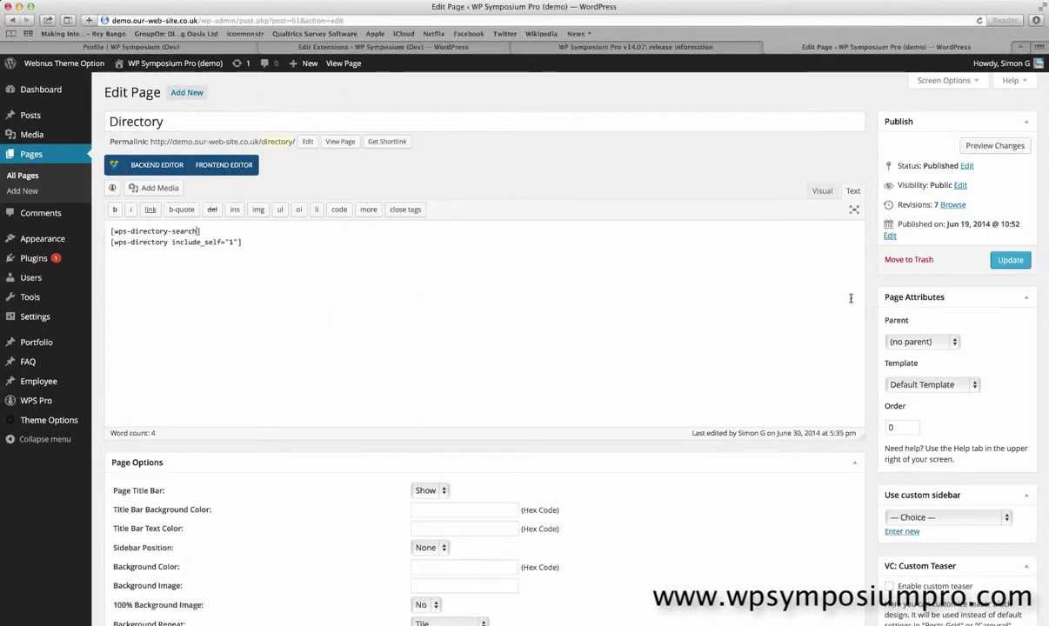
pyautogui.click(1006, 260)
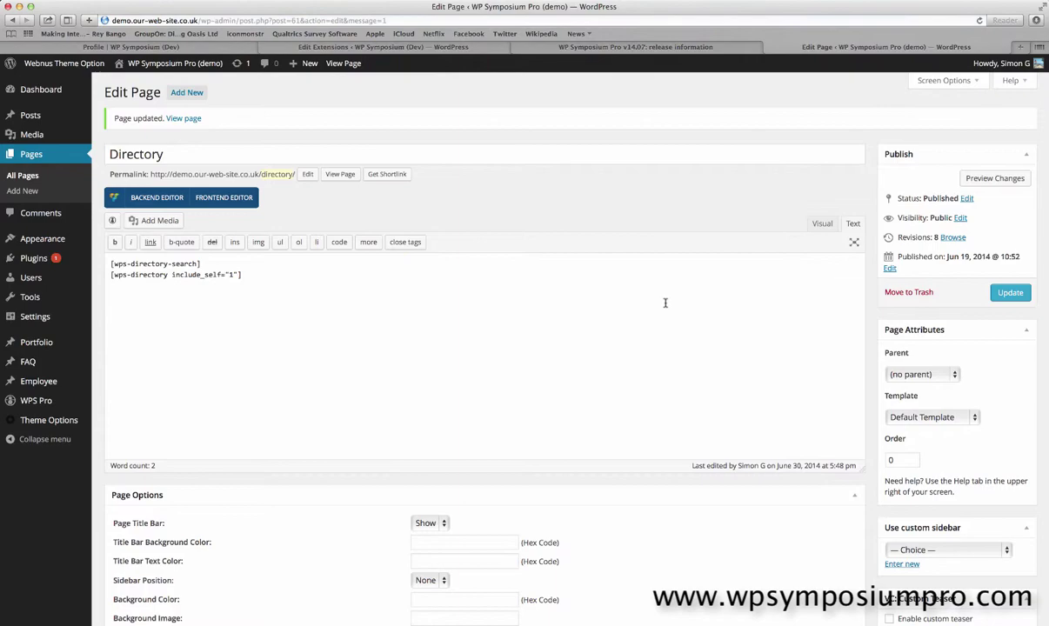
# On the WP Symposium Pro website, go to the Shortcodes help page and open its Extended User Information documentation
pyautogui.click(661, 50)
pyautogui.scroll(5, 566, 162)
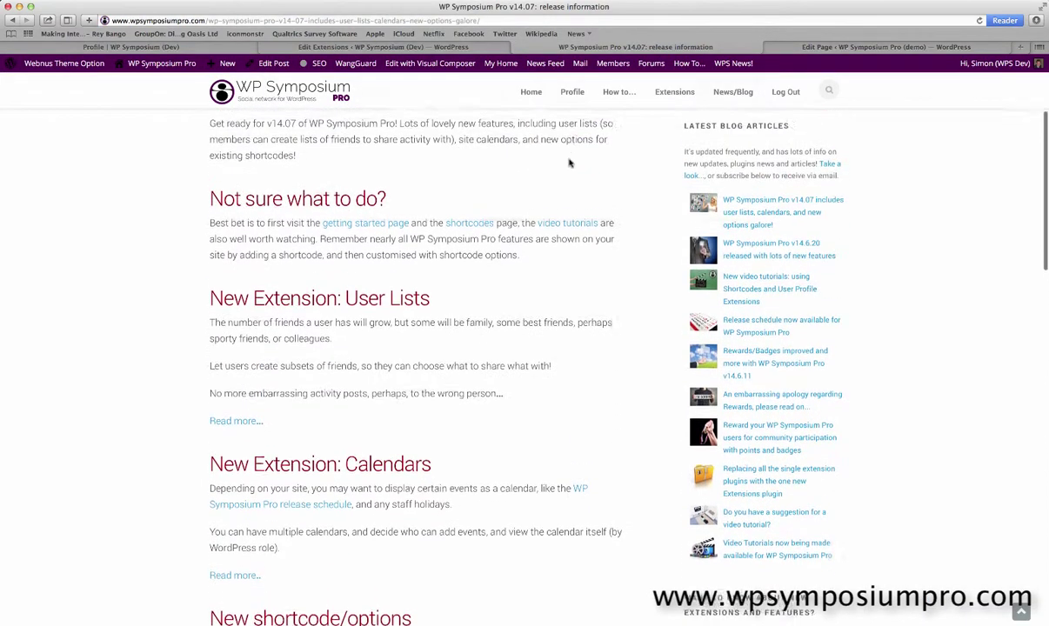
pyautogui.scroll(3, 569, 163)
pyautogui.click(531, 137)
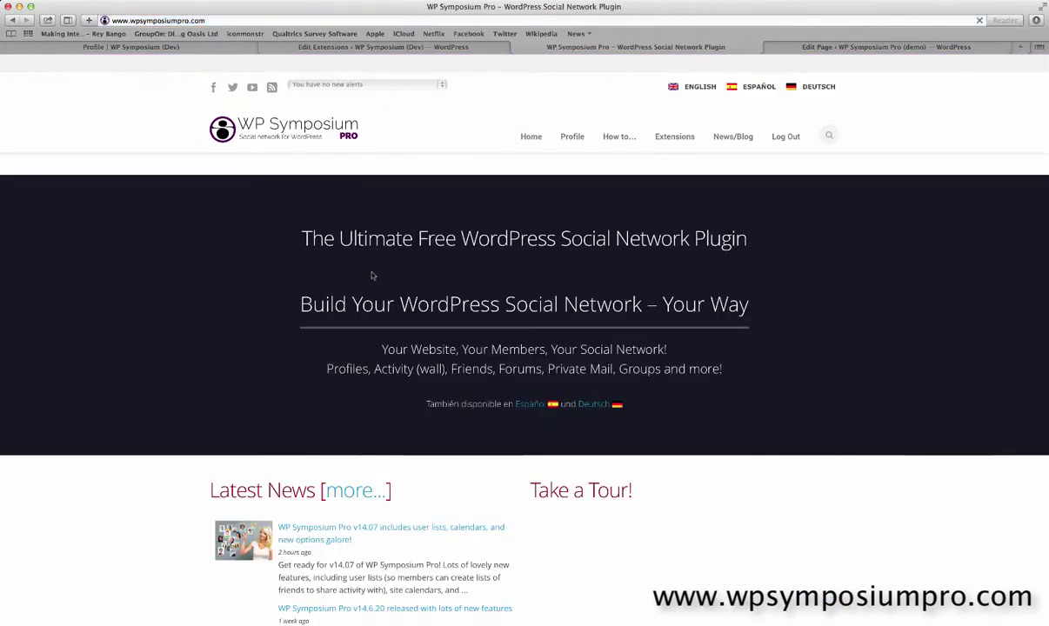
pyautogui.scroll(-2, 534, 187)
pyautogui.scroll(2, 533, 187)
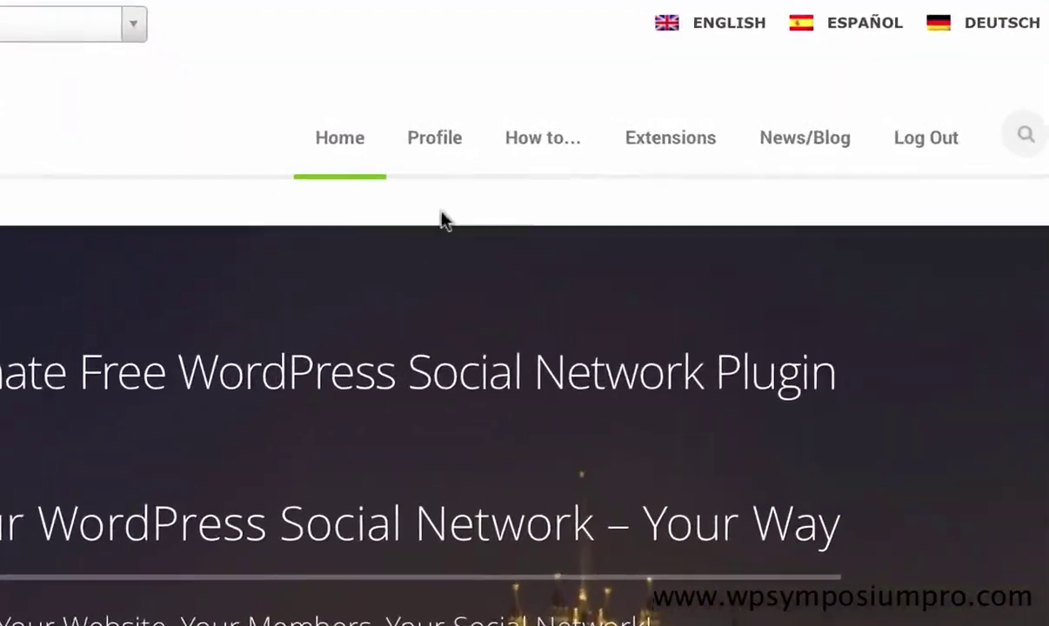
pyautogui.moveTo(593, 148)
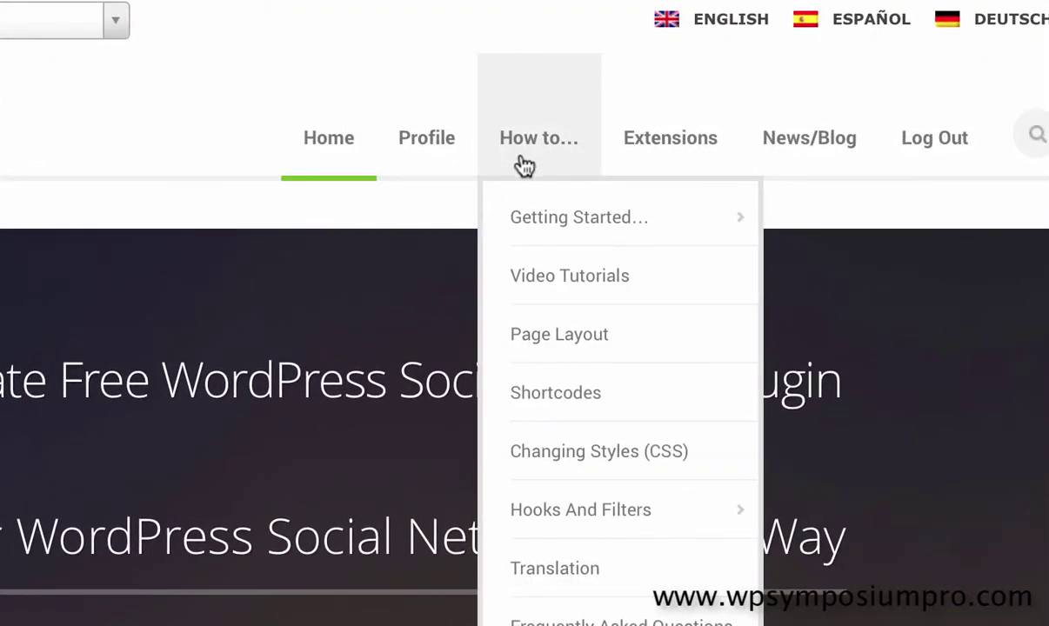
pyautogui.click(538, 396)
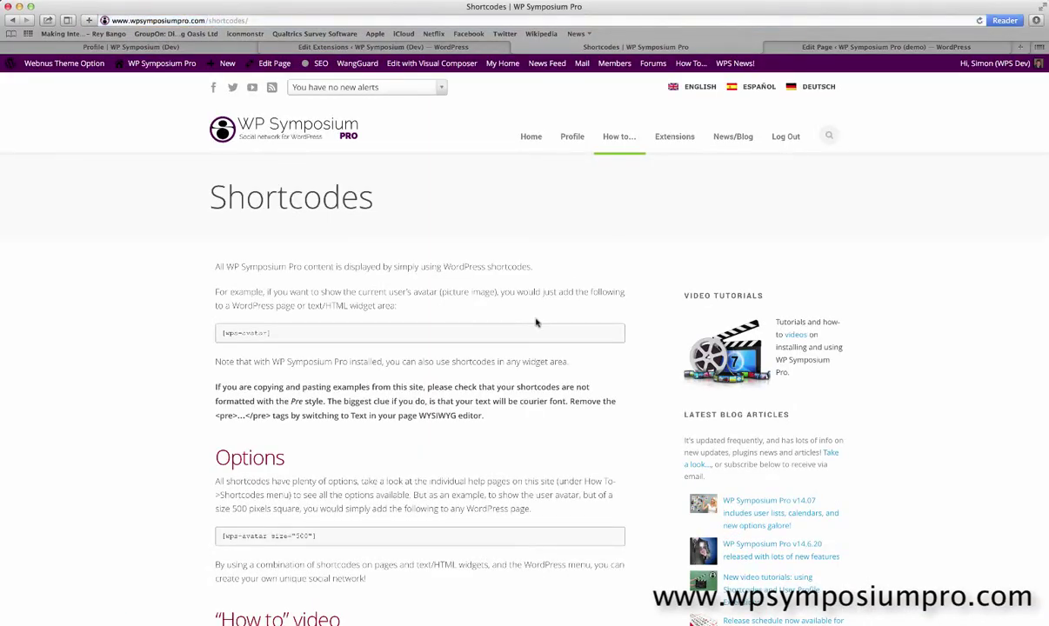
pyautogui.scroll(-5, 536, 323)
pyautogui.scroll(-5, 536, 323)
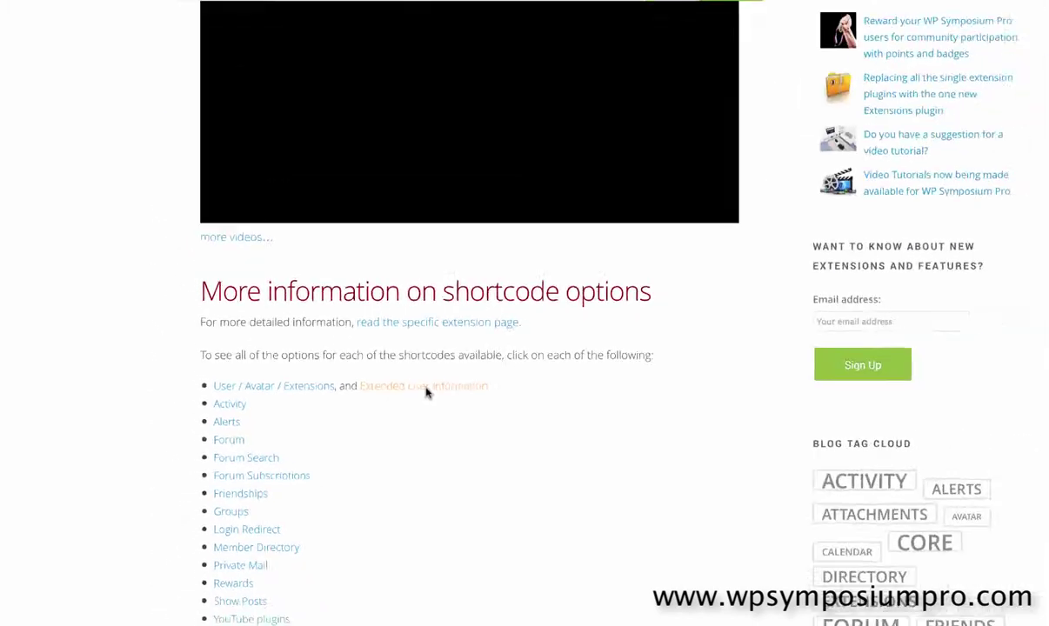
pyautogui.click(426, 392)
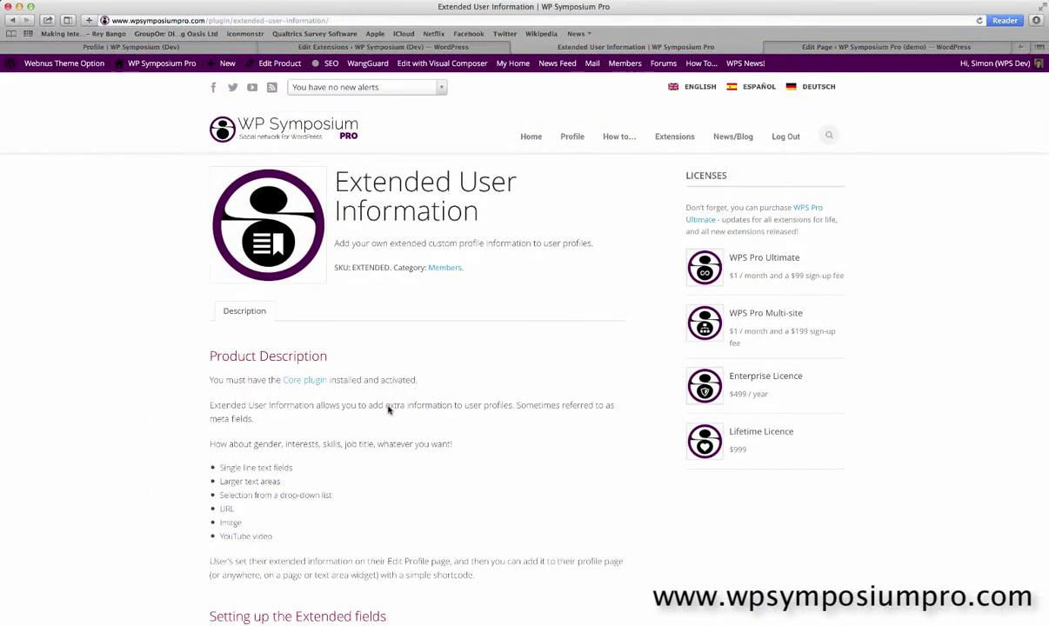
# Copy the first wps-directory profile_extensions example from the "Adding profile extensions to the Directory" section
pyautogui.scroll(-10, 388, 409)
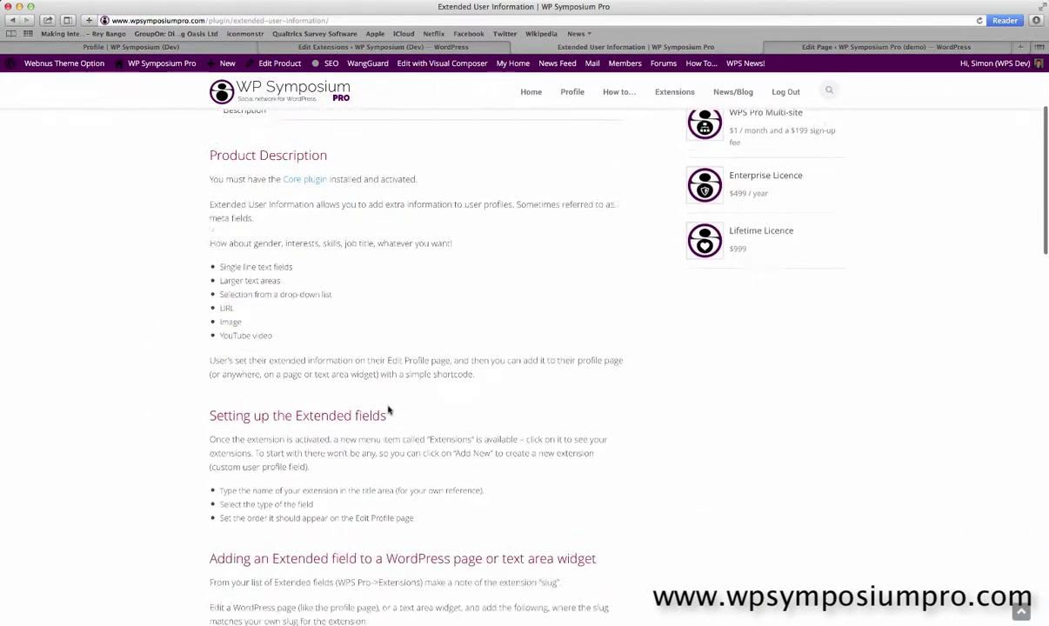
pyautogui.scroll(-8, 389, 410)
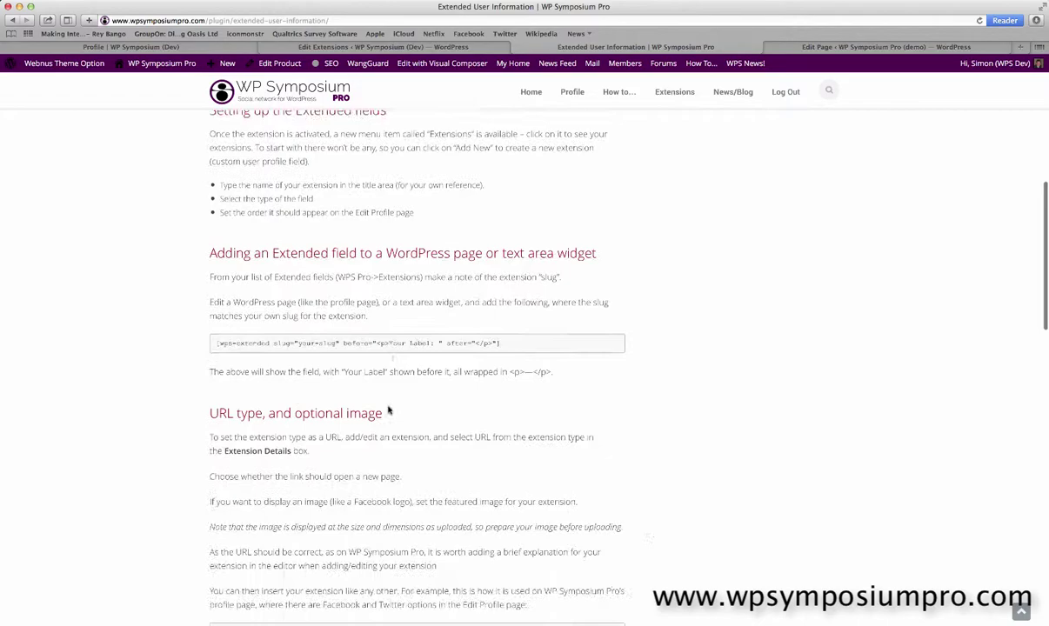
pyautogui.scroll(-8, 389, 410)
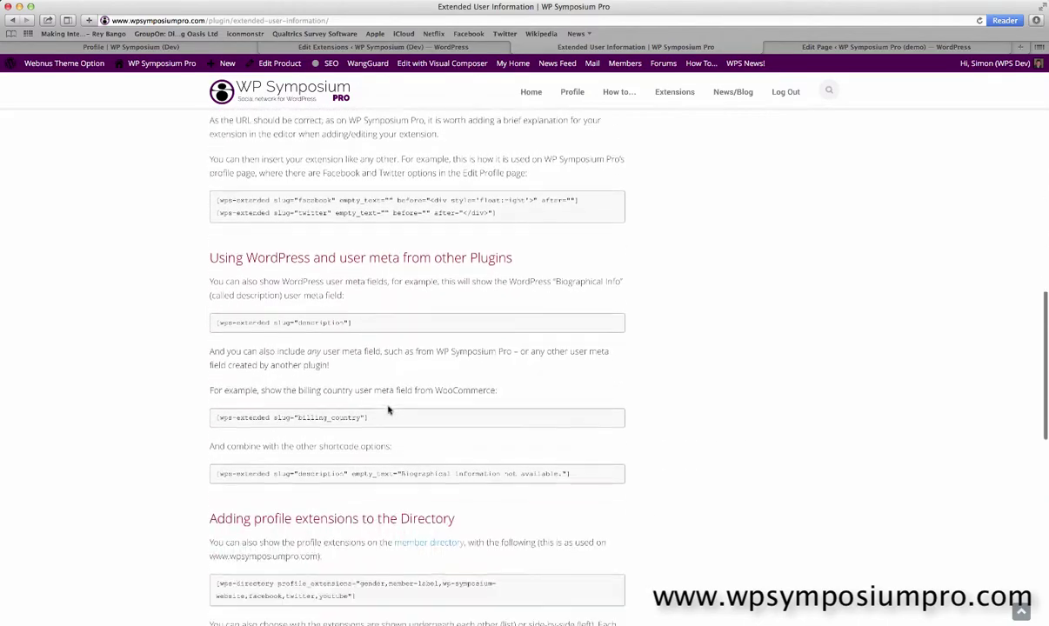
pyautogui.scroll(-5, 389, 409)
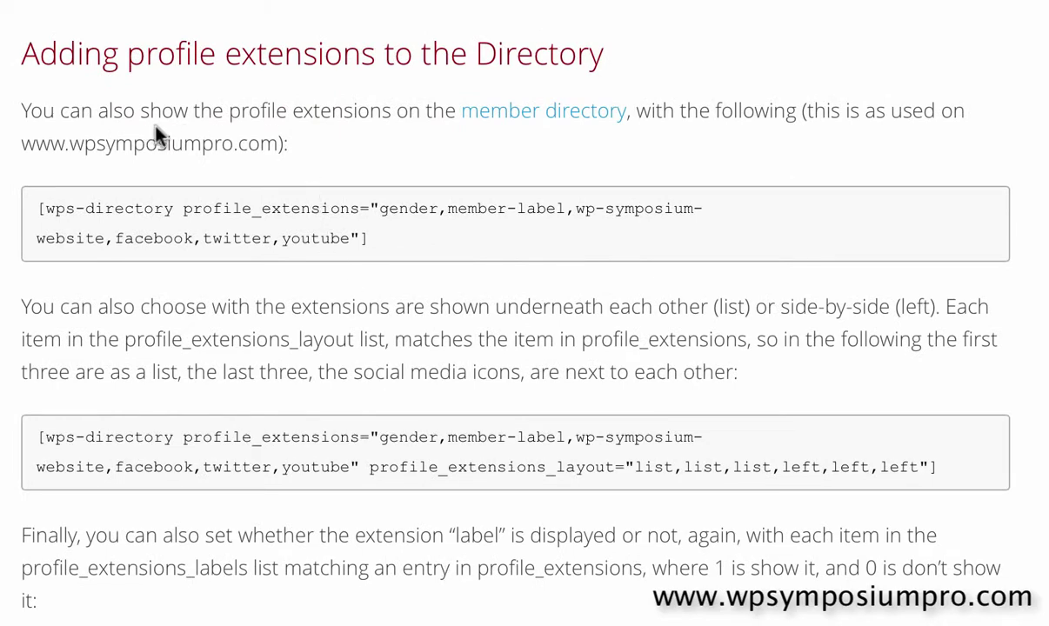
pyautogui.moveTo(369, 231); pyautogui.dragTo(38, 207)
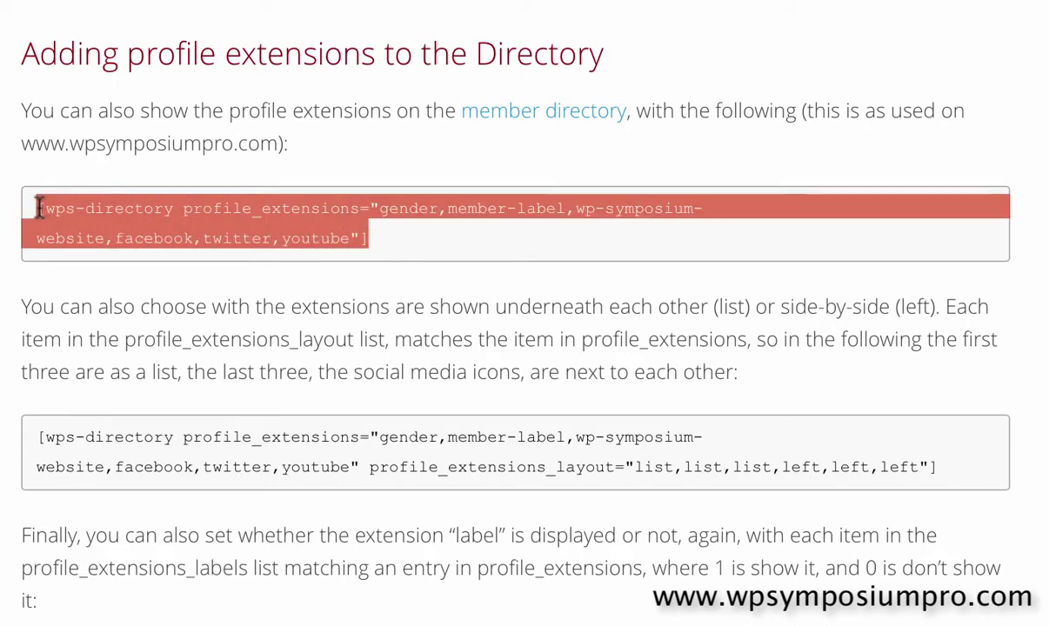
pyautogui.rightClick(38, 207)
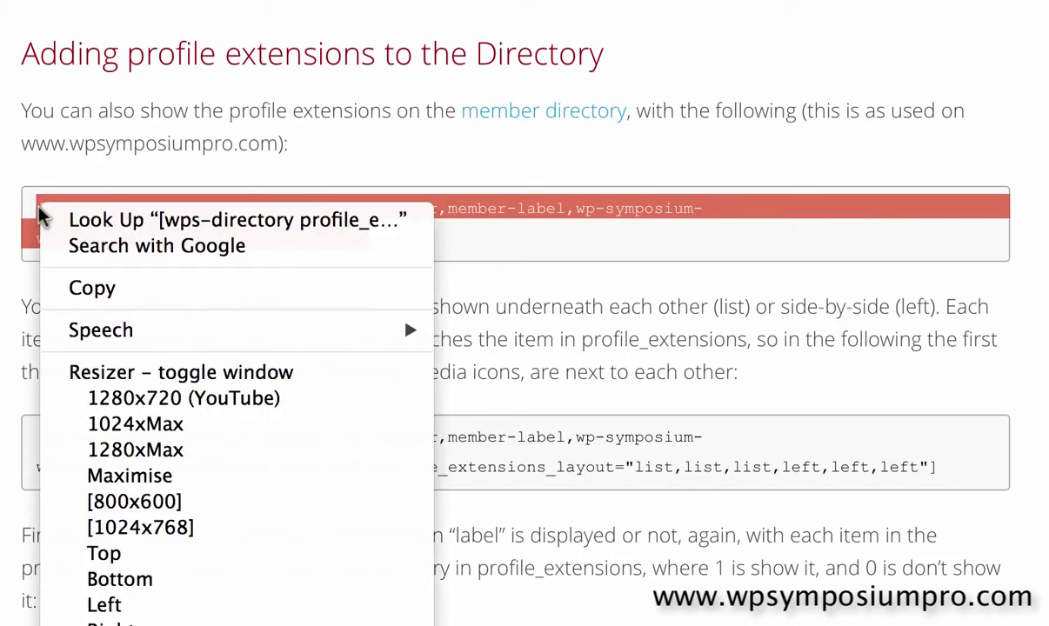
pyautogui.click(98, 287)
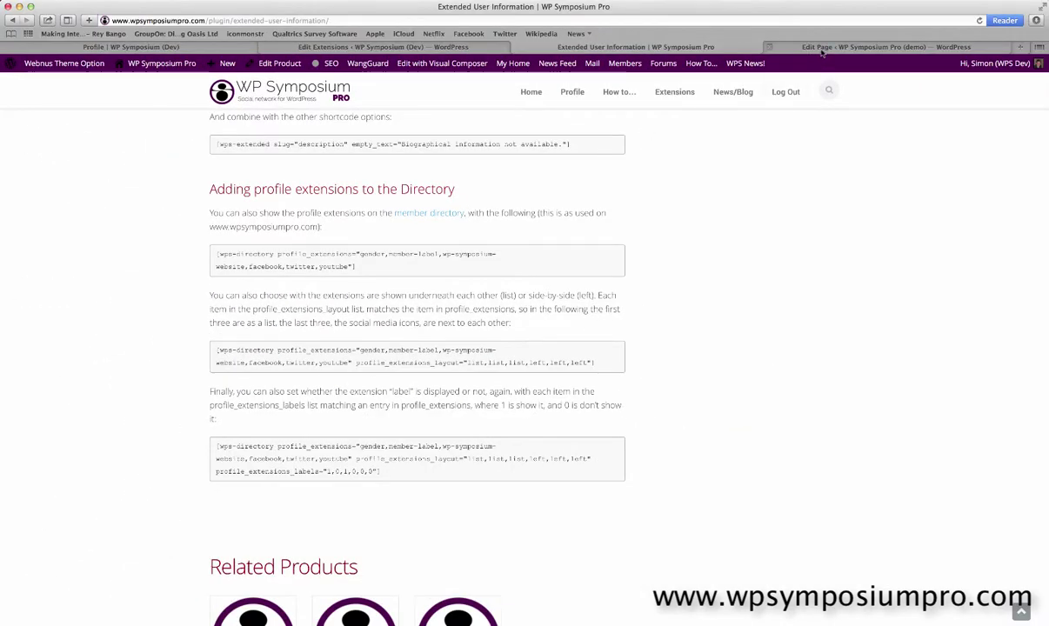
# Paste the copied shortcode below the existing ones in the Directory page's editor, separated by a blank line
pyautogui.click(814, 48)
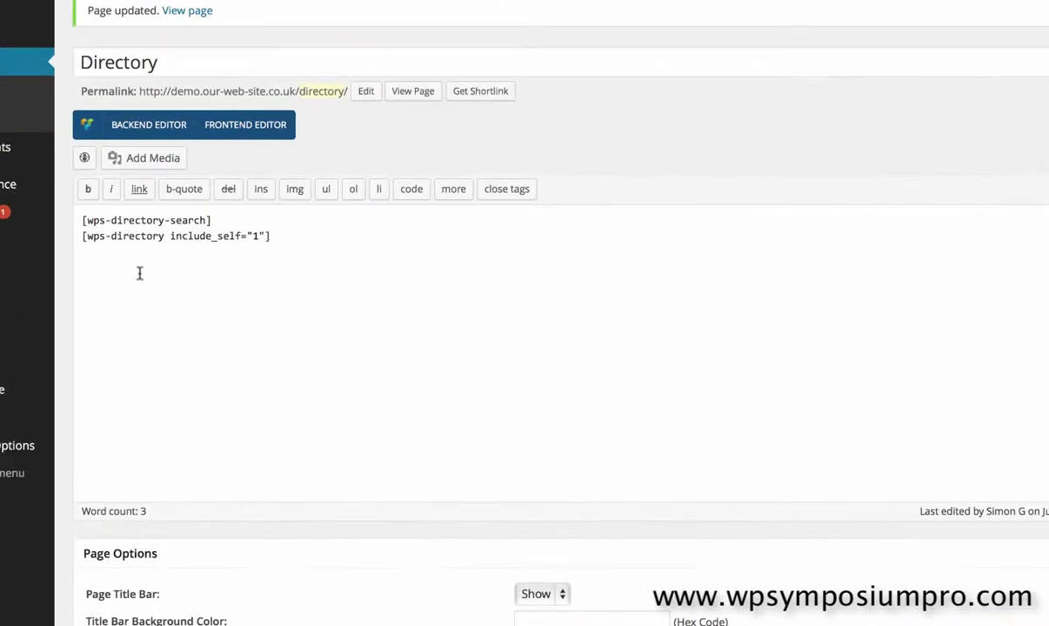
pyautogui.rightClick(147, 298)
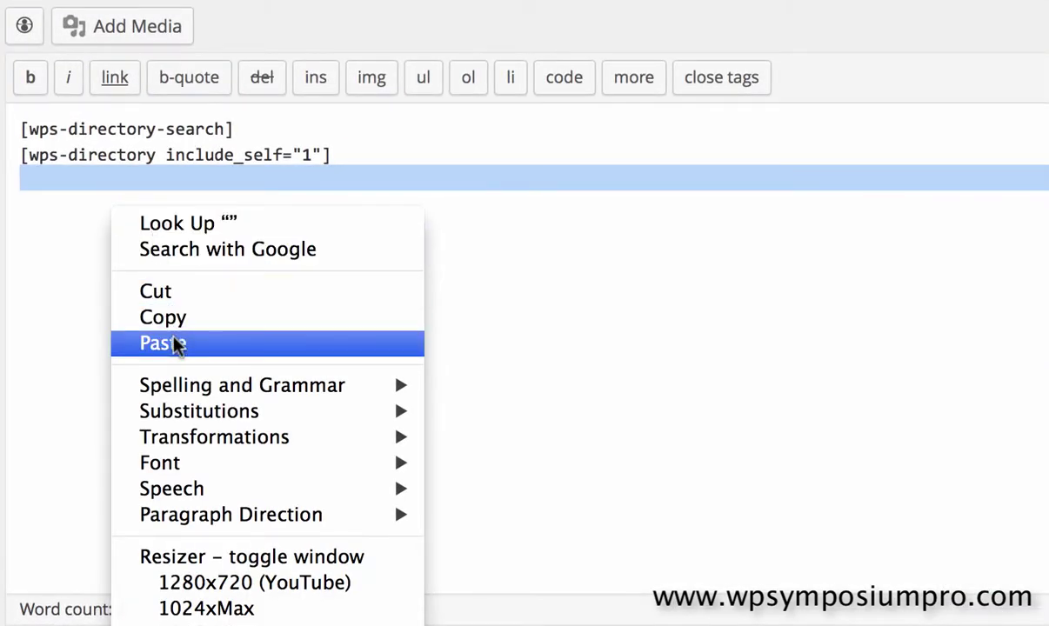
pyautogui.click(175, 343)
pyautogui.click(391, 159)
pyautogui.press('Return')
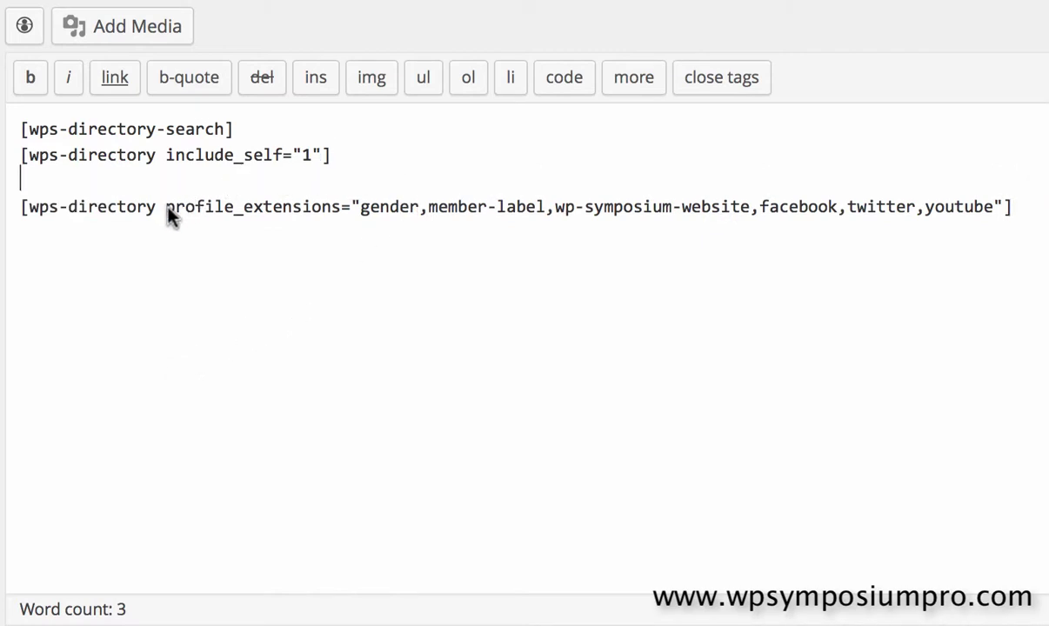
# Highlight the profile_extensions option in the pasted wps-directory shortcode to examine its list of extension slugs
pyautogui.moveTo(168, 209); pyautogui.dragTo(968, 208)
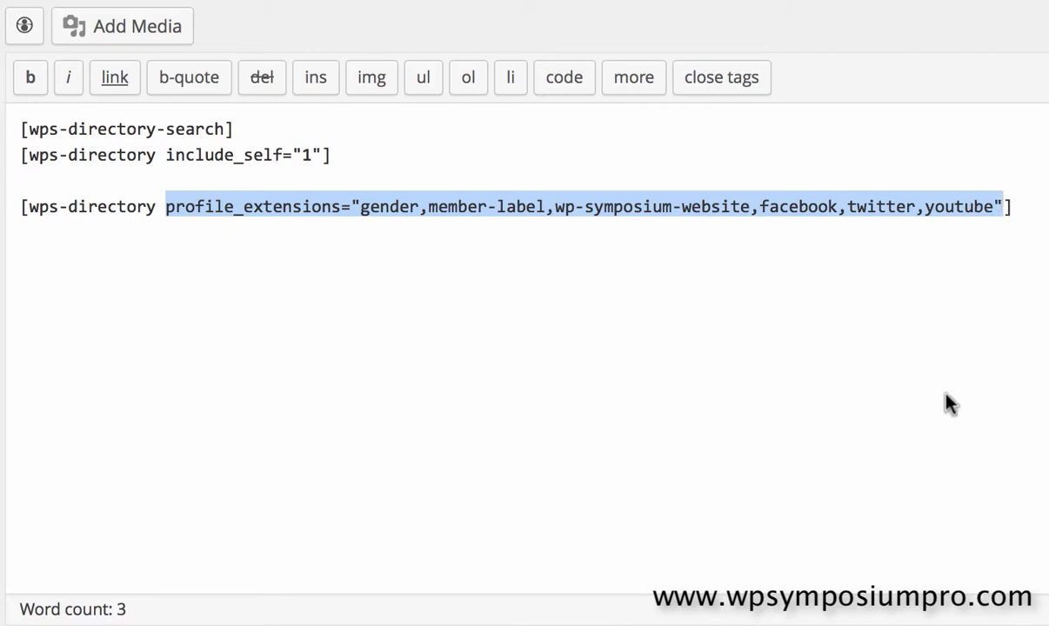
pyautogui.moveTo(180, 209)
pyautogui.mouseDown()
pyautogui.moveTo(171, 159)
pyautogui.moveTo(177, 199)
pyautogui.mouseUp()
pyautogui.click(170, 212)
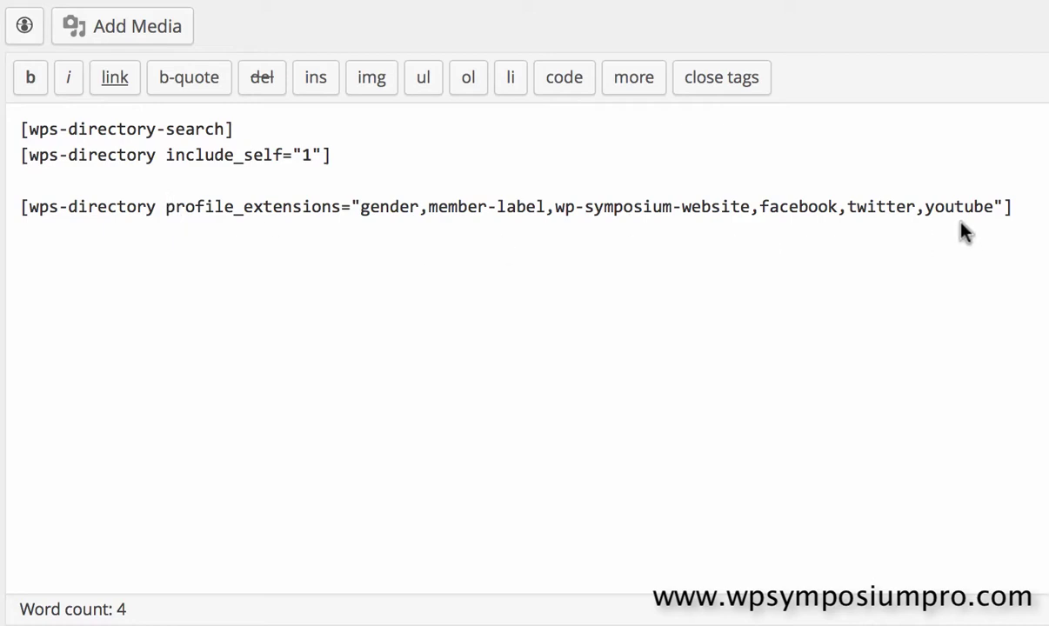
# Copy the profile_extensions option from the pasted shortcode into the existing wps-directory shortcode, before include_self="1"
pyautogui.keyDown('shift'); pyautogui.click(1002, 211); pyautogui.keyUp('shift')
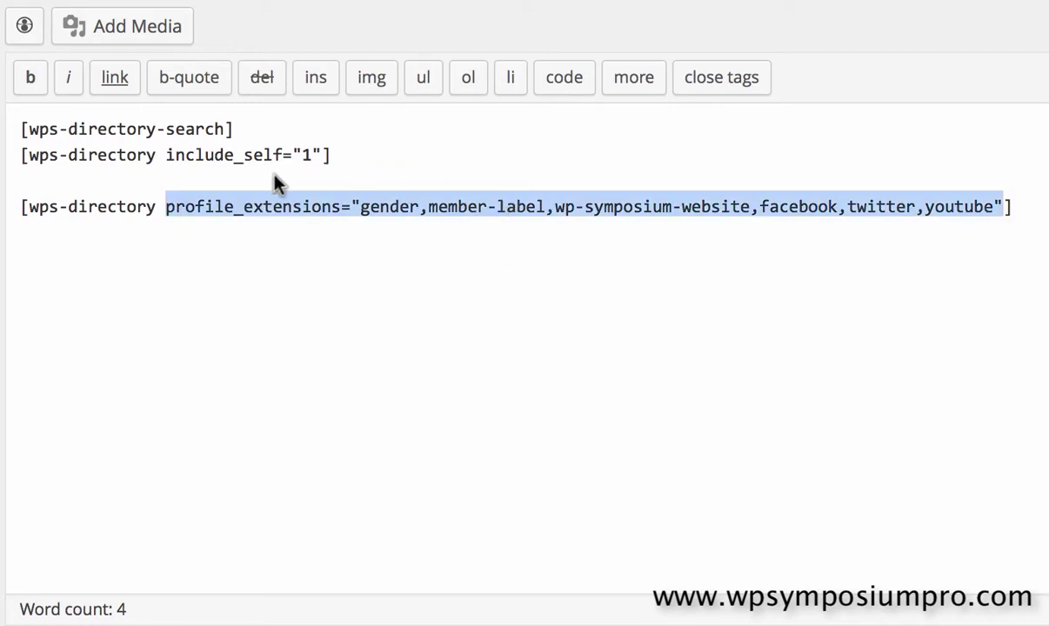
pyautogui.click(169, 160)
pyautogui.hotkey('ctrl', 'v')
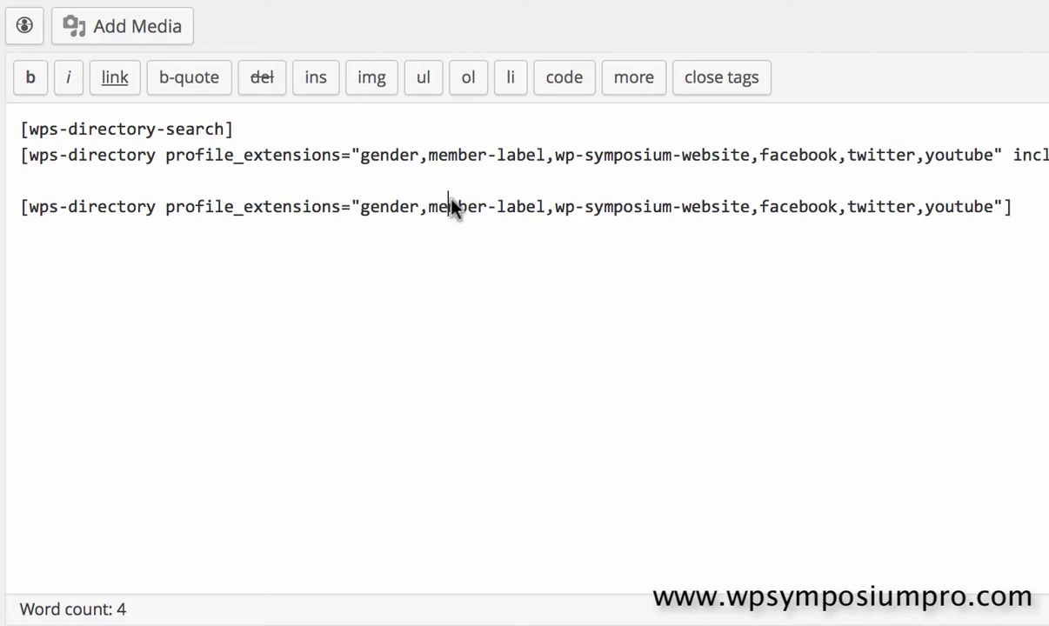
# Delete the duplicate wps-directory example shortcode and the blank line above it from the Directory page content
pyautogui.press('Down')
pyautogui.press('Down')
pyautogui.press('super+Left')
pyautogui.press('super+shift+Right')
pyautogui.press('Delete')
pyautogui.press('BackSpace')
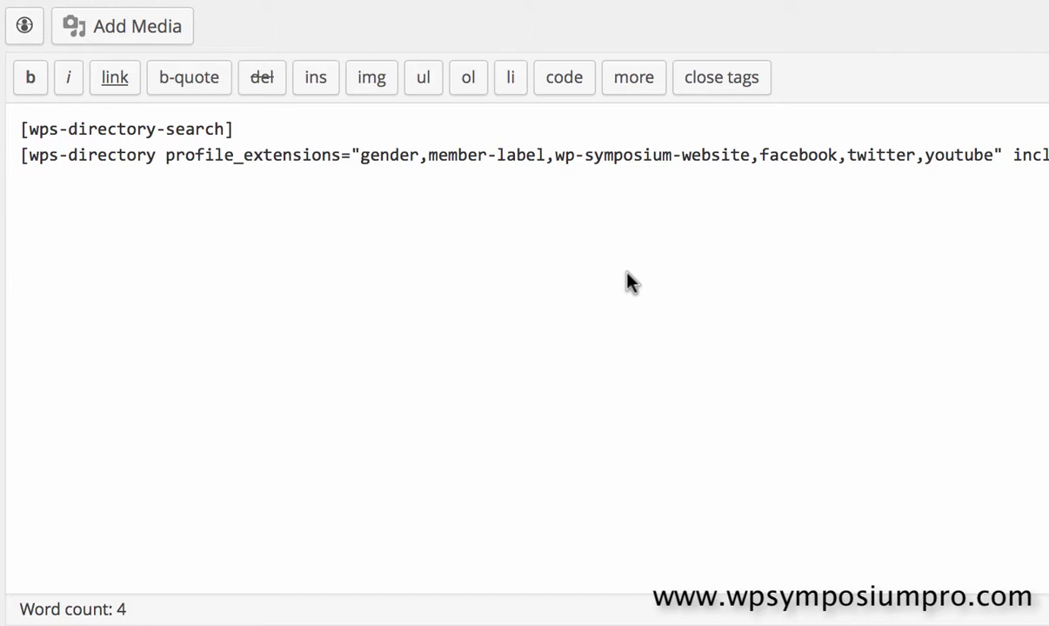
# Replace the profile_extensions slug list with the placeholder "slugs" in the wps-directory shortcode and update the page
pyautogui.moveTo(361, 162); pyautogui.dragTo(974, 162)
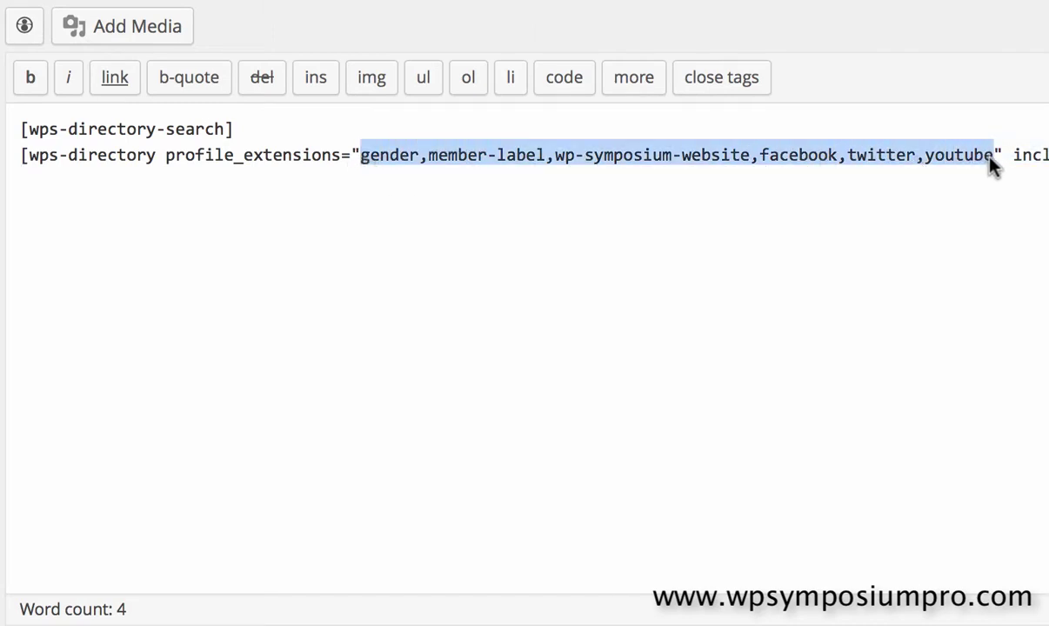
pyautogui.write('slugs" include_self="1"')
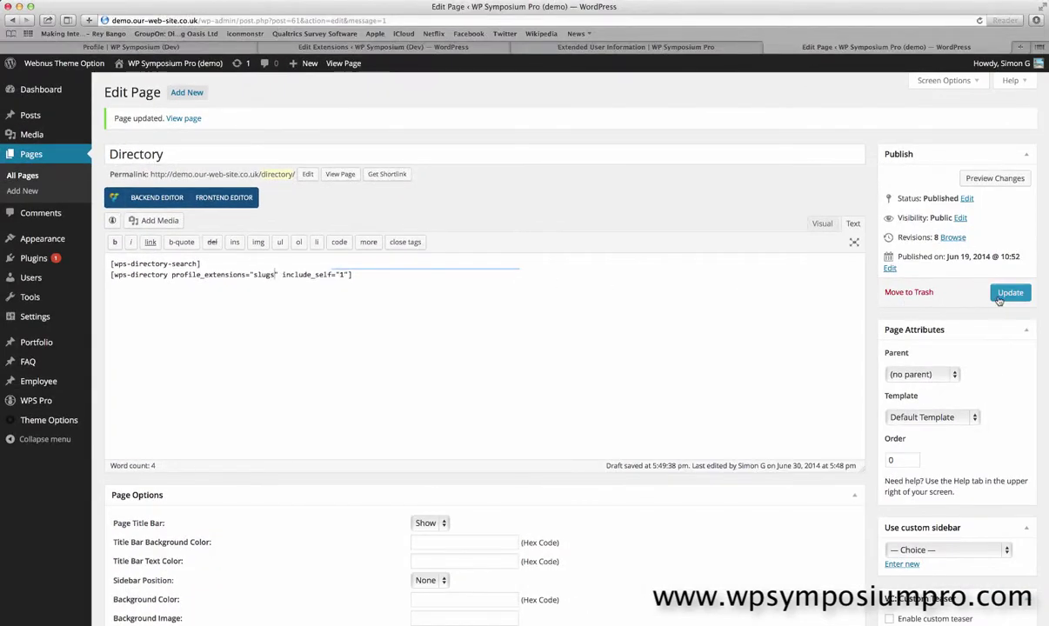
pyautogui.click(1000, 296)
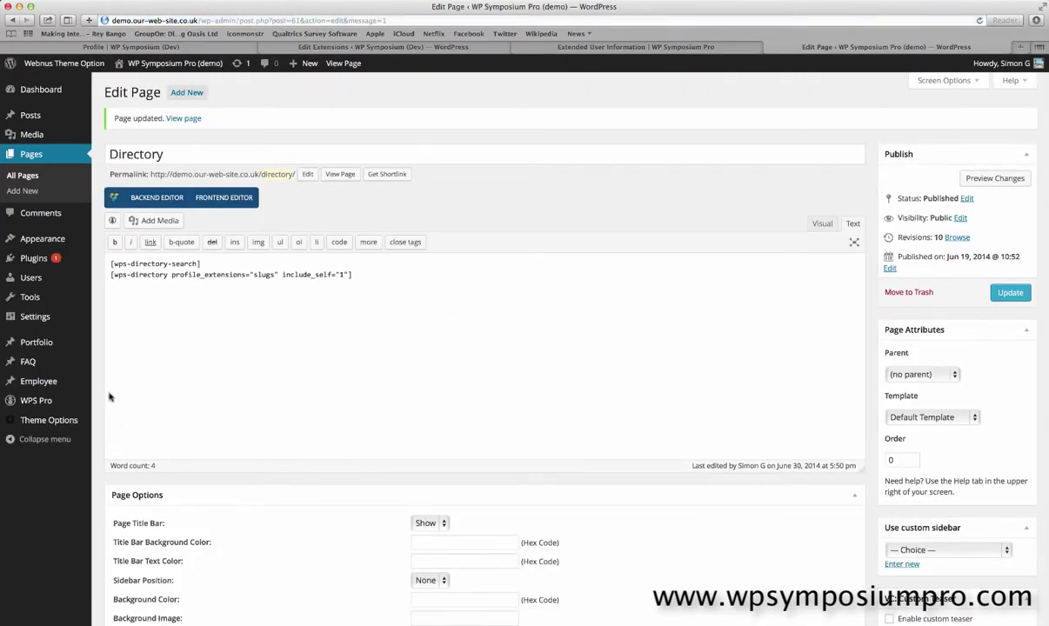
# Open the WPS Pro profile extensions list and copy the Favourite Color extension's slug, favourite-color
pyautogui.click(122, 401)
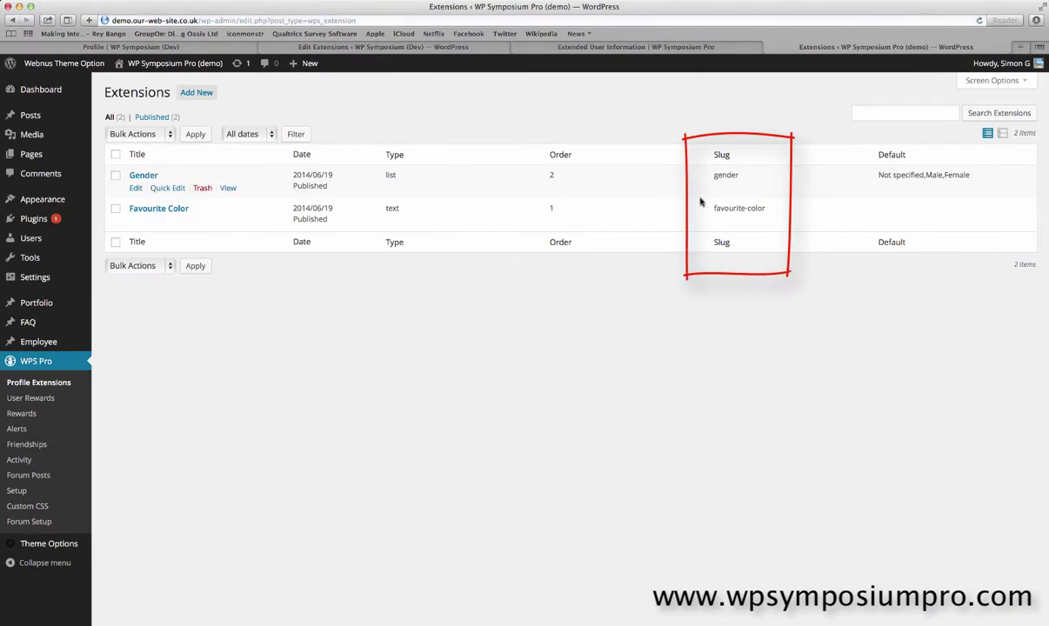
pyautogui.moveTo(713, 210); pyautogui.dragTo(768, 207)
pyautogui.rightClick(757, 211)
pyautogui.click(765, 241)
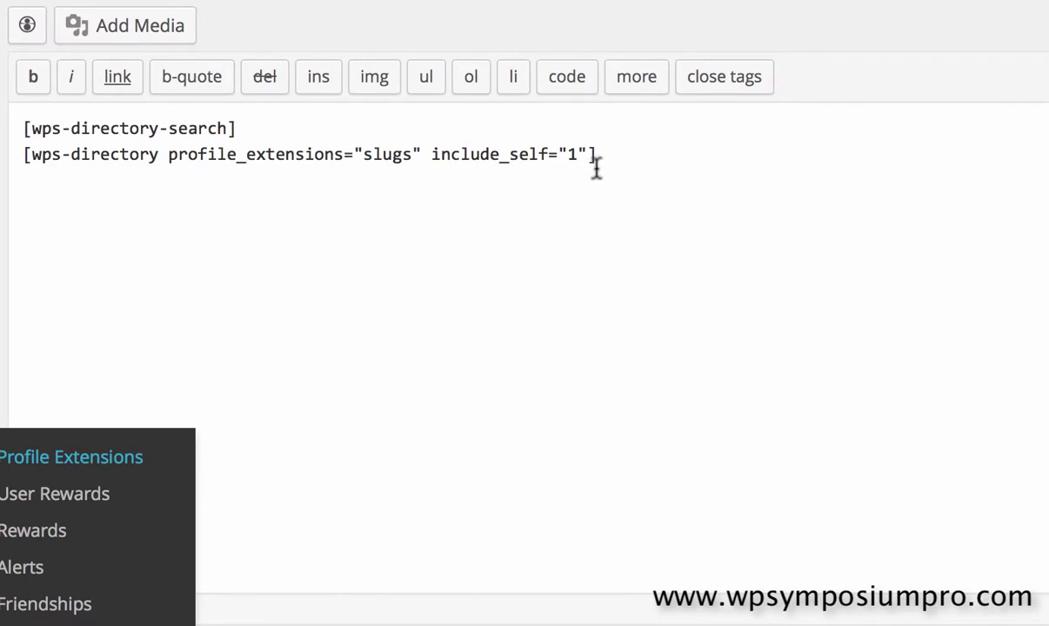
# In the Directory page's wps-directory shortcode, set profile_extensions to "favourite-color,gender" and update the page
pyautogui.click(606, 159)
pyautogui.doubleClick(389, 156)
pyautogui.press('super+v')
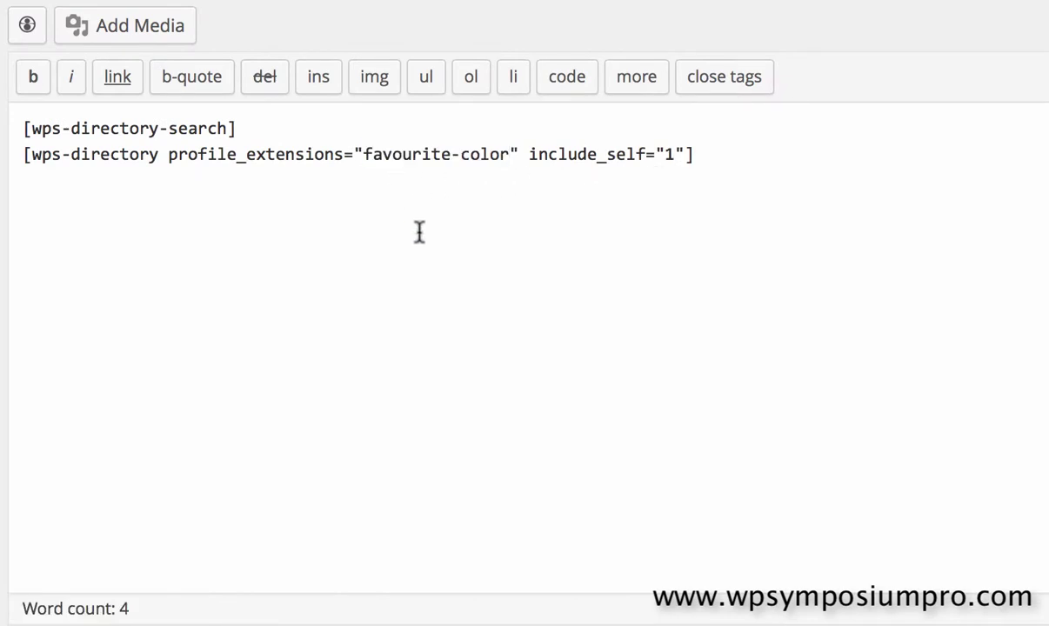
pyautogui.write(',gender')
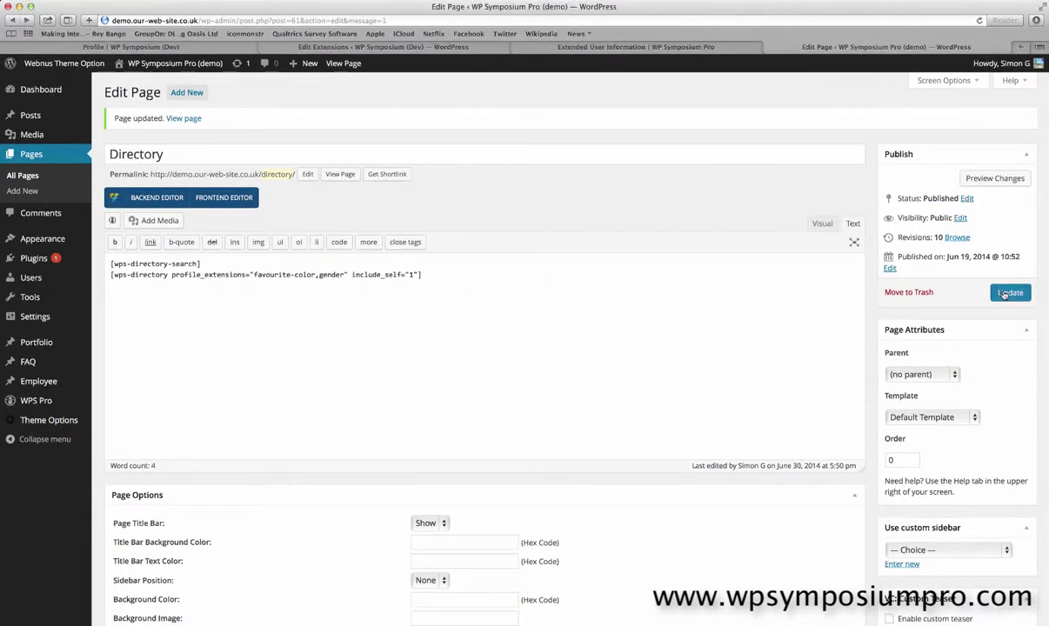
pyautogui.click(1009, 293)
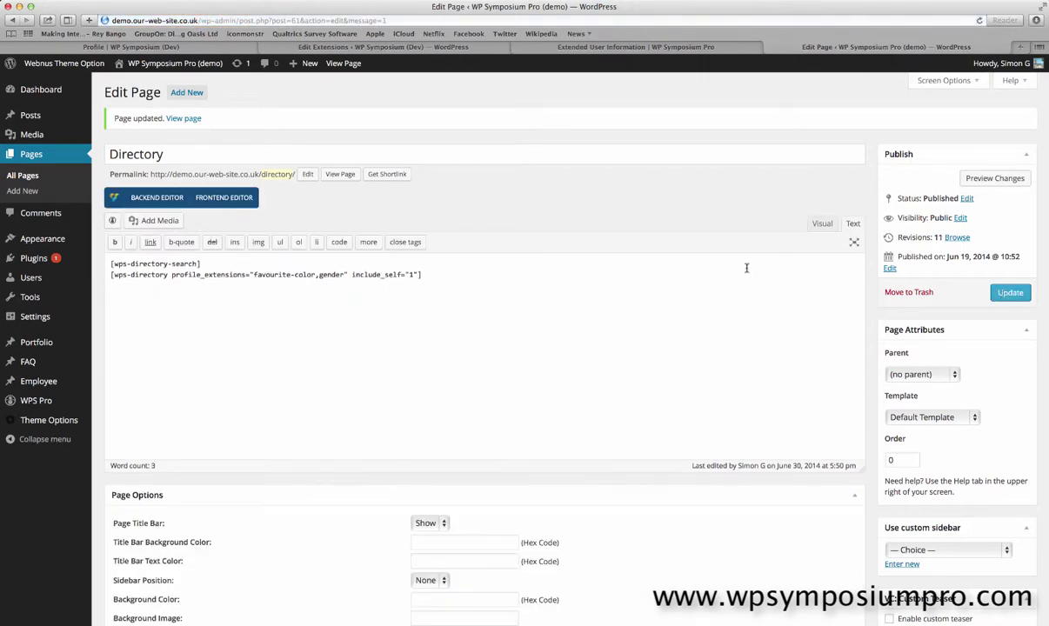
# View the published Directory page and examine the extension information shown under the first member
pyautogui.click(346, 67)
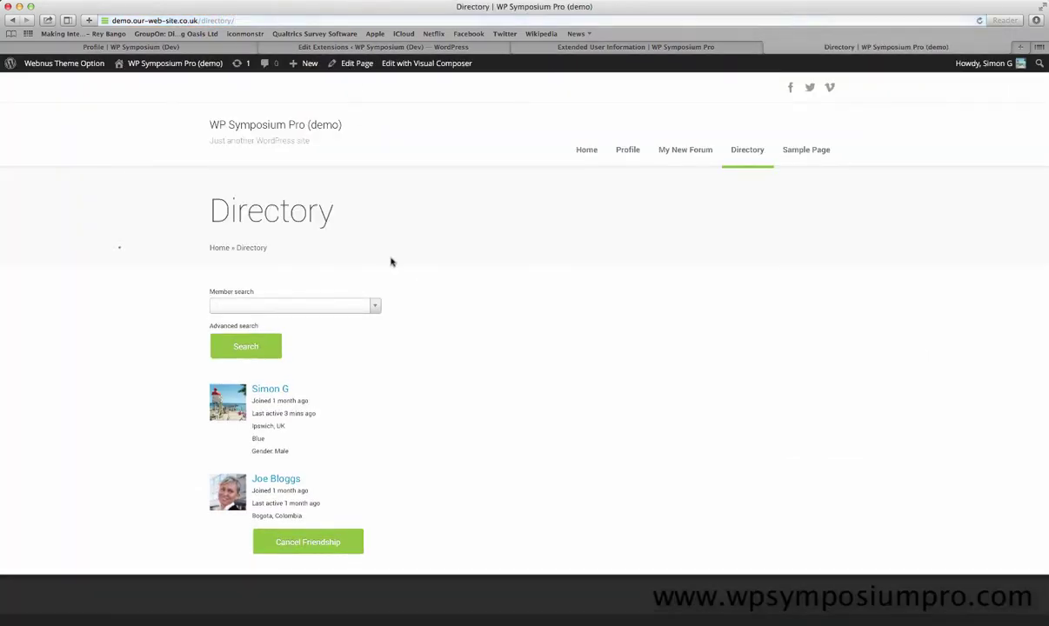
pyautogui.moveTo(329, 432); pyautogui.dragTo(246, 412)
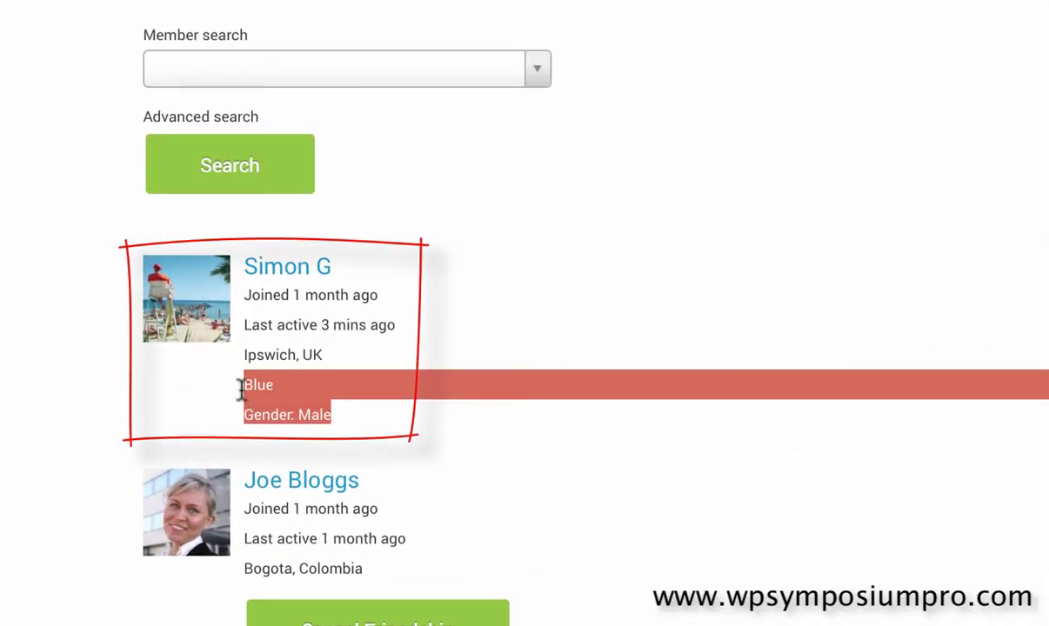
pyautogui.click(398, 398)
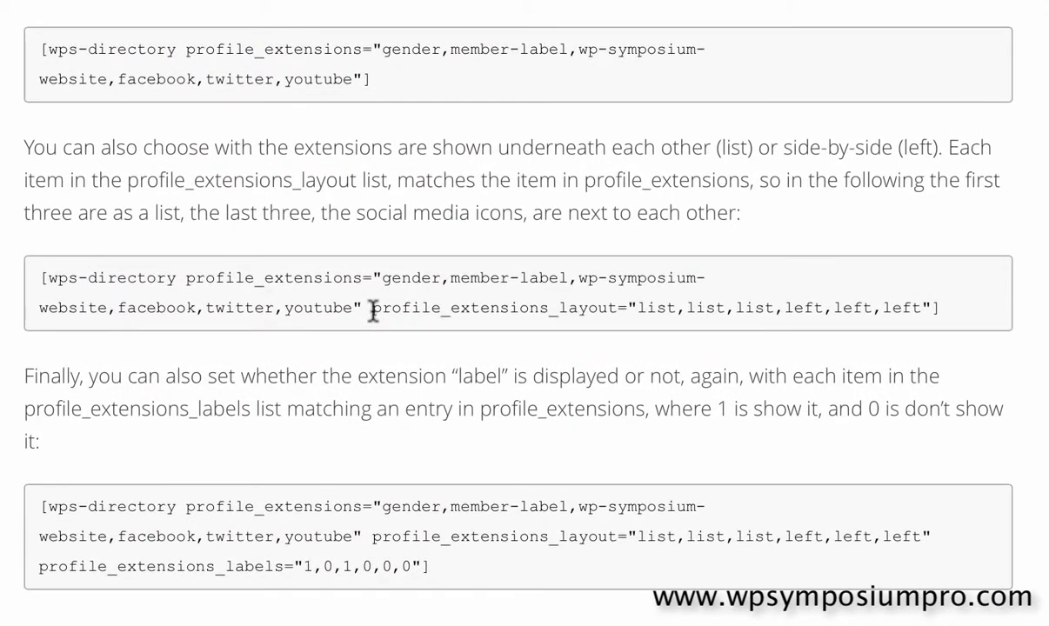
# In the Extended User Information documentation, review the profile_extensions_layout option and copy profile_extensions_labels="1,0,1,0,0,0"
pyautogui.moveTo(372, 310); pyautogui.dragTo(927, 309)
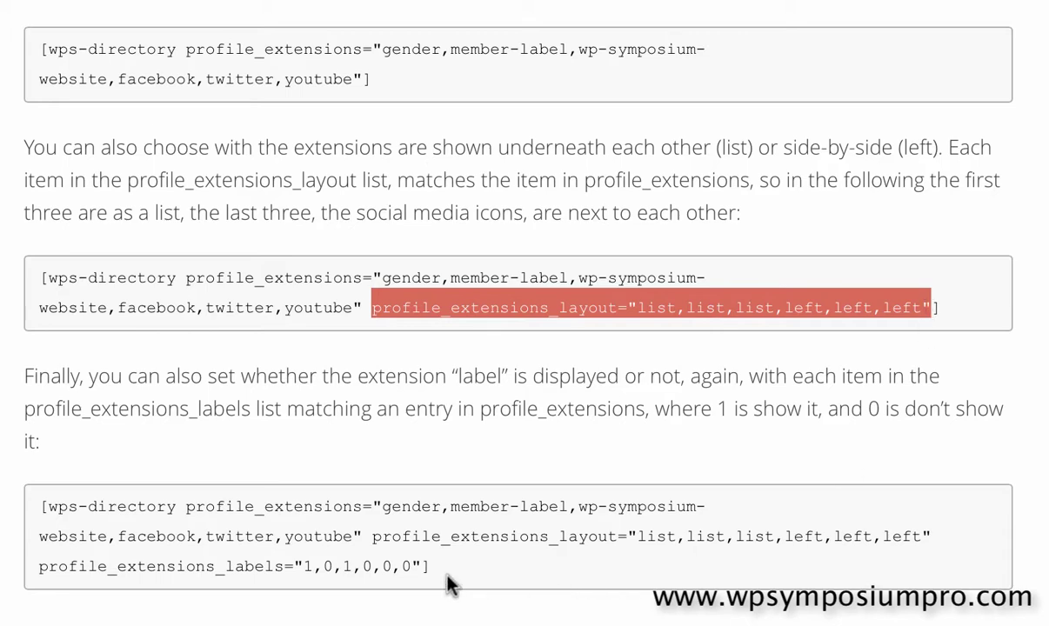
pyautogui.moveTo(426, 567); pyautogui.dragTo(37, 570)
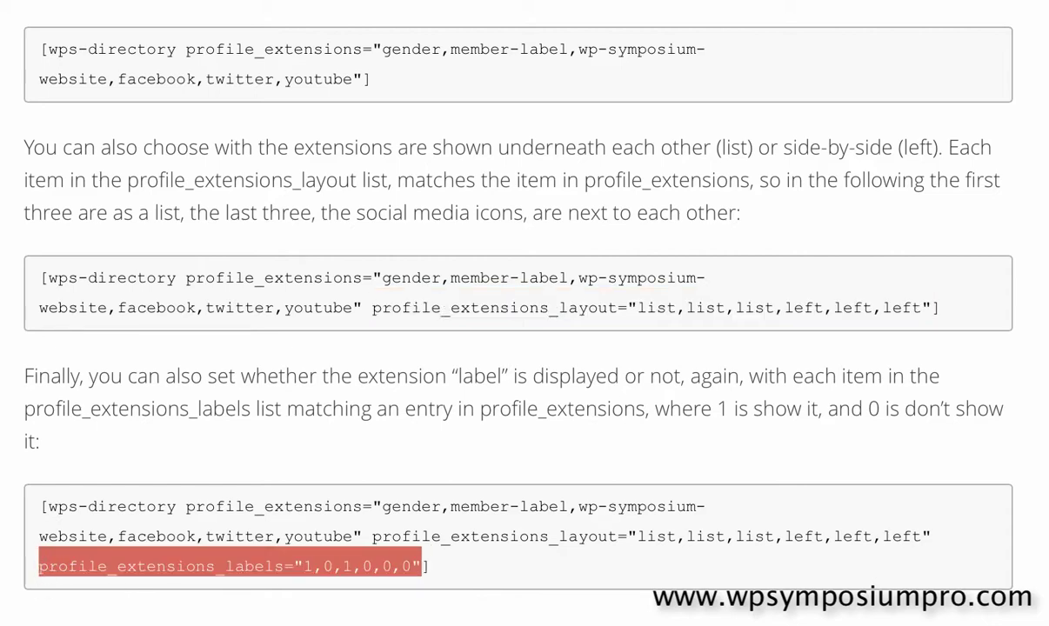
pyautogui.rightClick(162, 567)
pyautogui.click(217, 531)
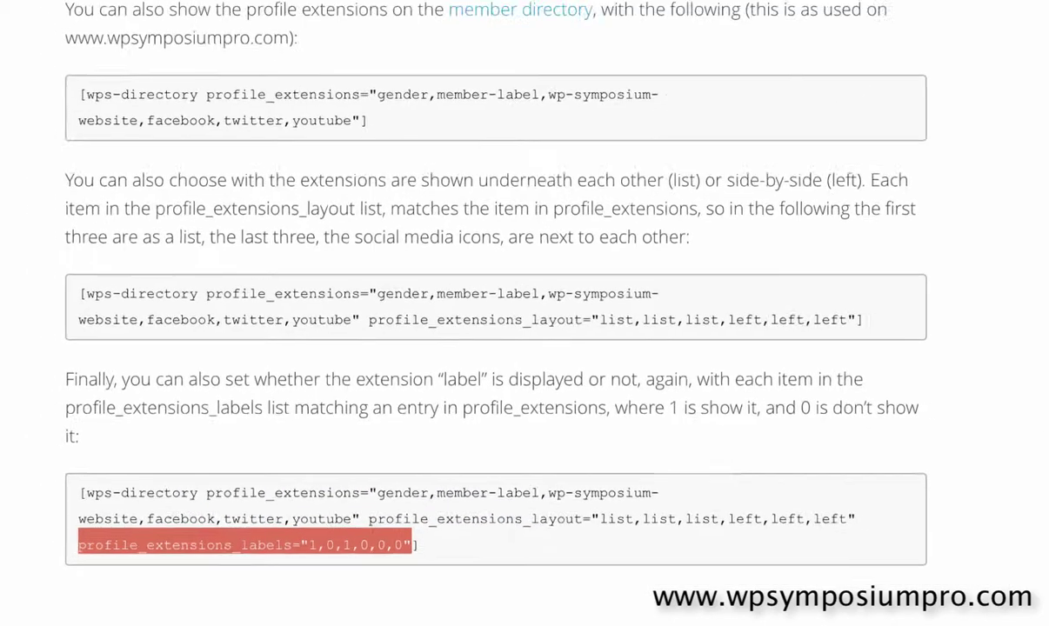
# Return to the demo site's Directory page, edit it, and paste the copied profile_extensions_labels option before include_self in the wps-directory shortcode
pyautogui.click(885, 46)
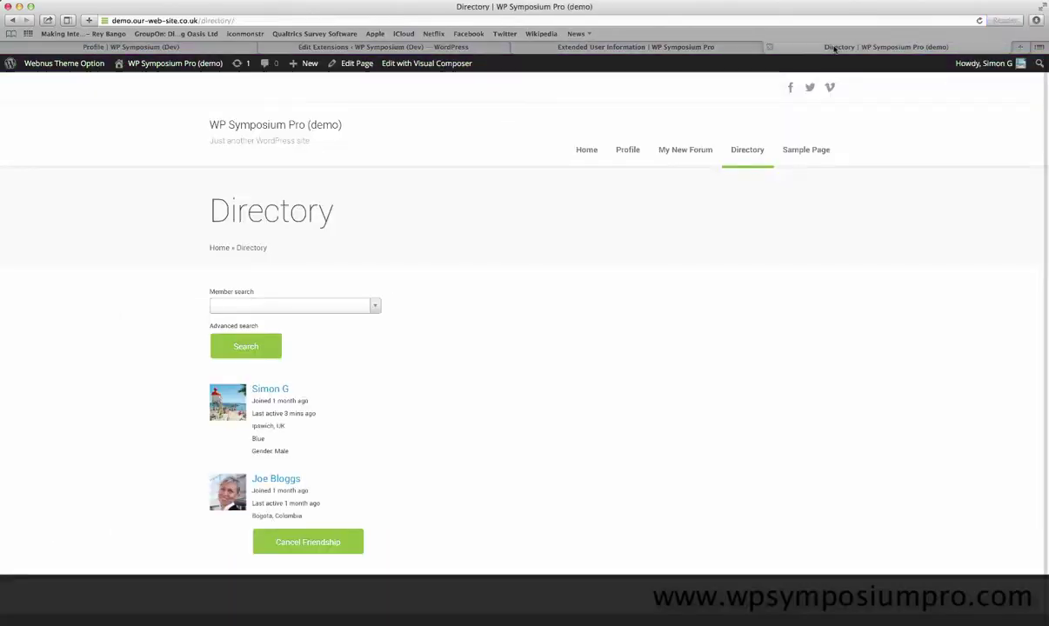
pyautogui.click(359, 70)
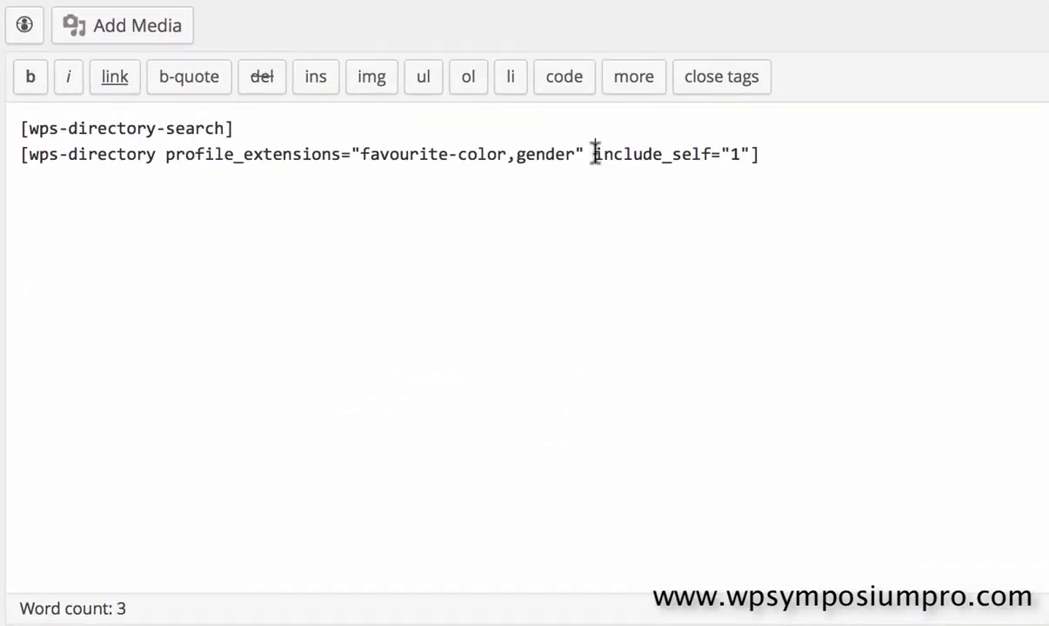
pyautogui.click(595, 154)
pyautogui.hotkey('ctrl', 'v')
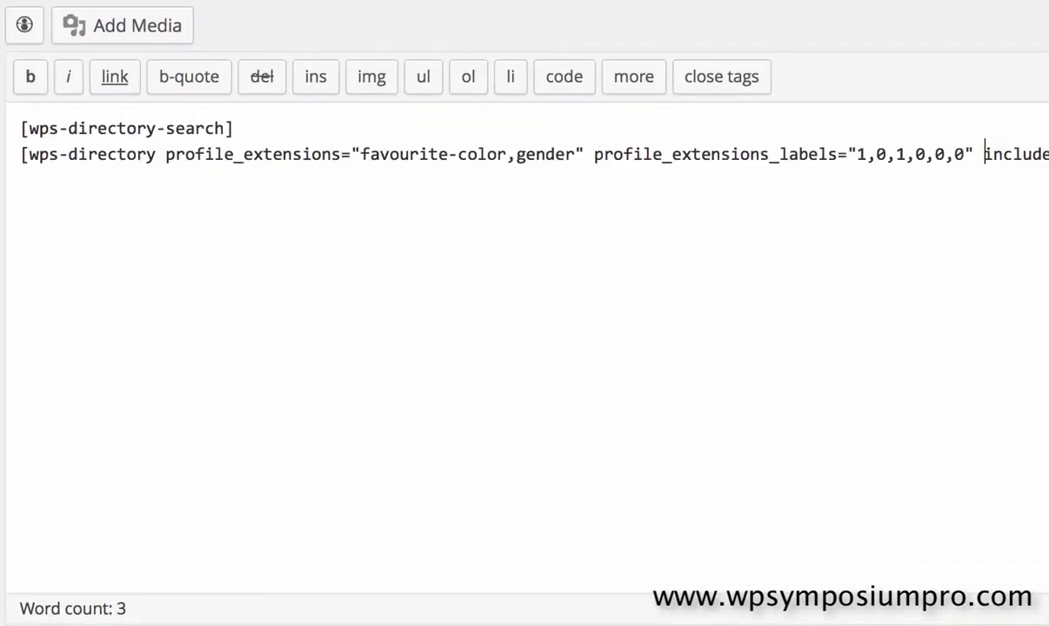
# Set profile_extensions_labels to "1,0" so the label shows for favourite-color but not for gender
pyautogui.press('BackSpace')
pyautogui.press('BackSpace')
pyautogui.press('BackSpace')
pyautogui.press('BackSpace')
pyautogui.press('BackSpace')
pyautogui.press('BackSpace')
pyautogui.press('BackSpace')
pyautogui.press('BackSpace')
pyautogui.press('BackSpace')
pyautogui.press('BackSpace')
pyautogui.press('BackSpace')
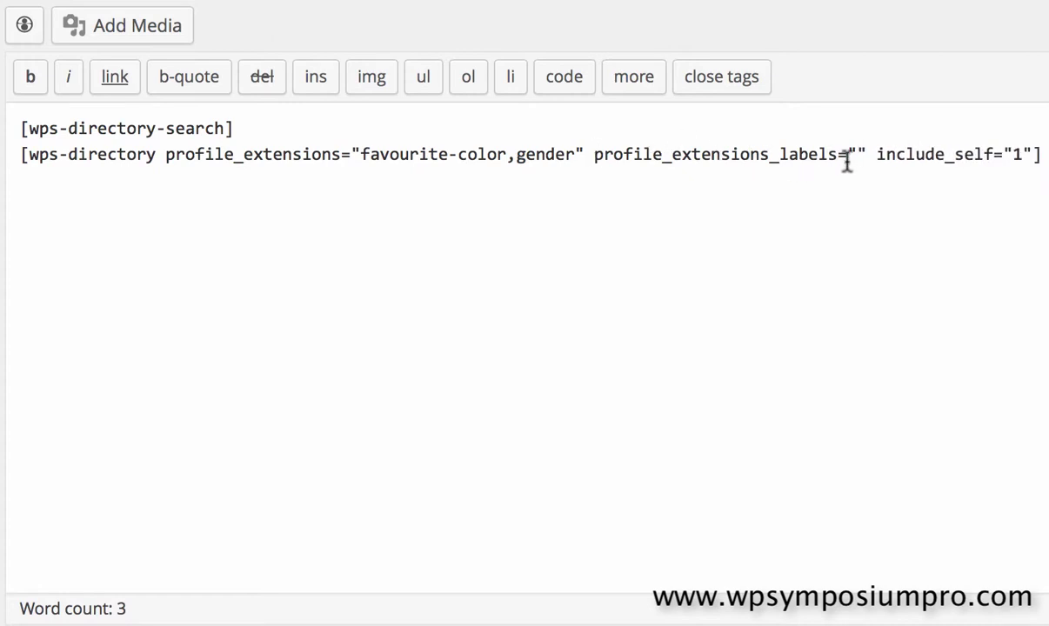
pyautogui.write('1')
pyautogui.hotkey('shift', 'Left')
pyautogui.moveTo(359, 154); pyautogui.dragTo(506, 154)
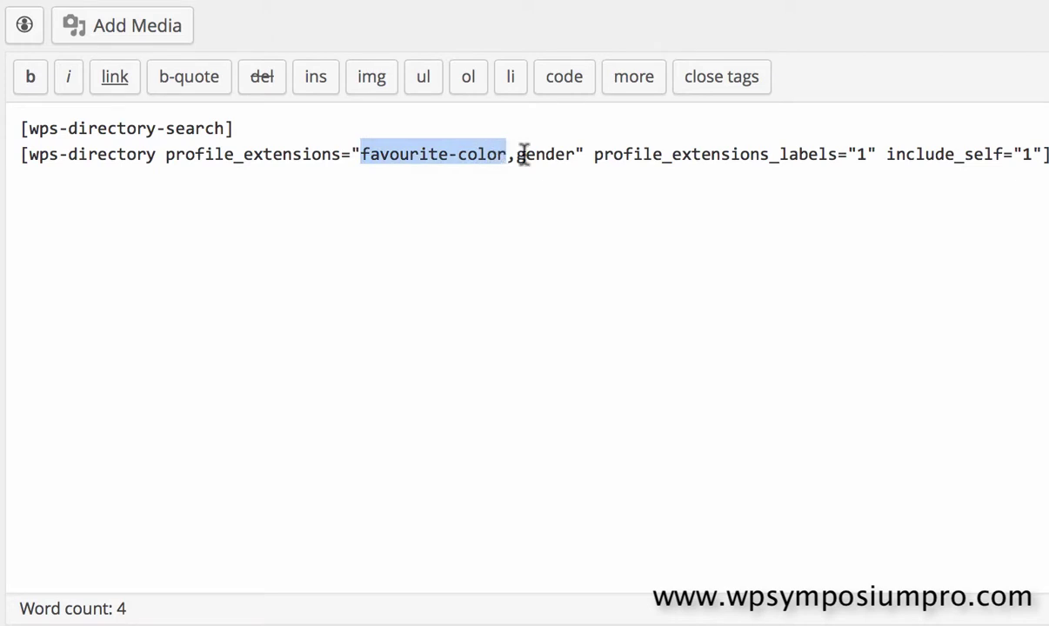
pyautogui.click(865, 154)
pyautogui.write(',0')
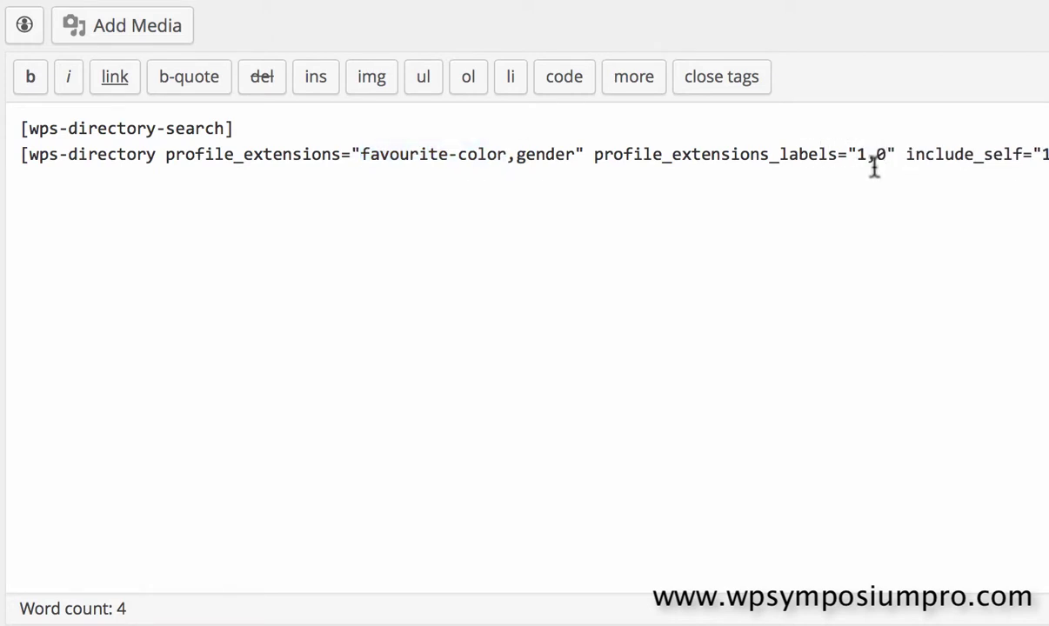
# Check that the label values line up with the comma-separated slugs in profile_extensions, and update the Directory page
pyautogui.moveTo(573, 154); pyautogui.dragTo(519, 154)
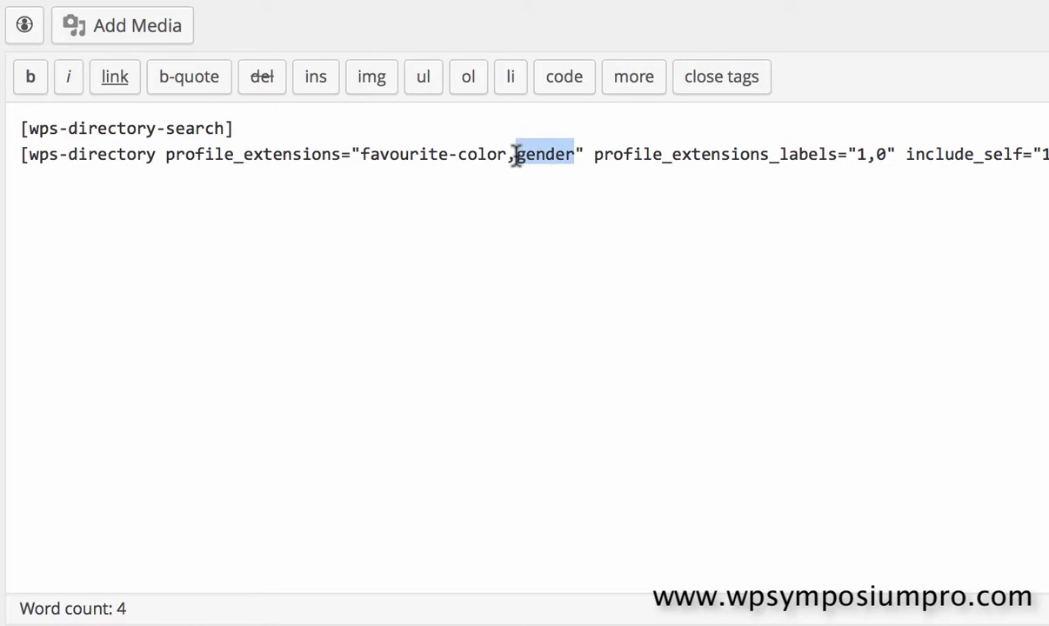
pyautogui.moveTo(878, 154); pyautogui.dragTo(867, 157)
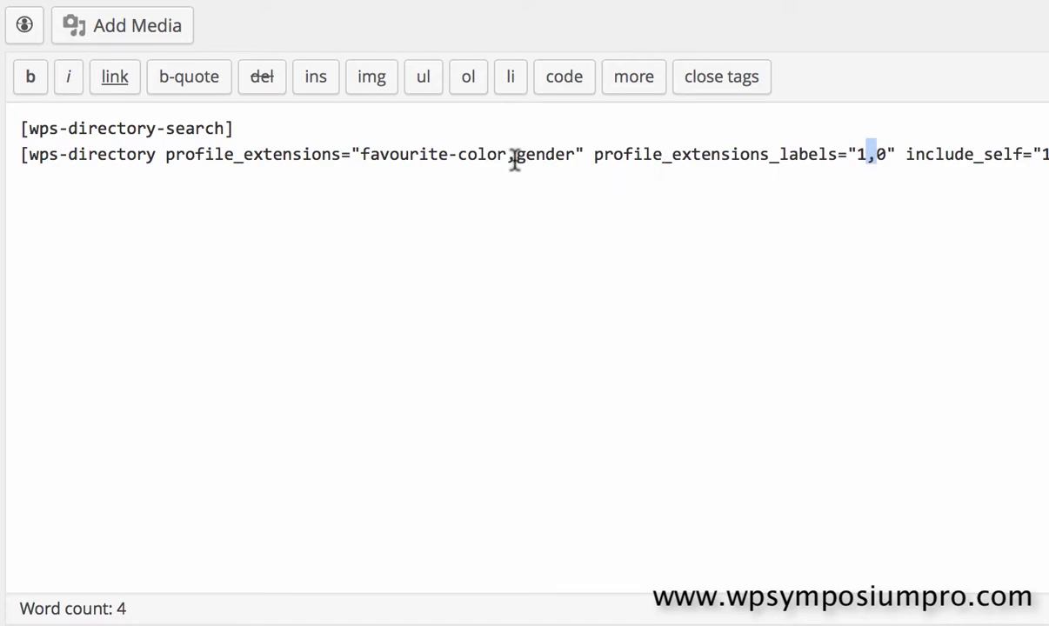
pyautogui.moveTo(507, 157); pyautogui.dragTo(514, 157)
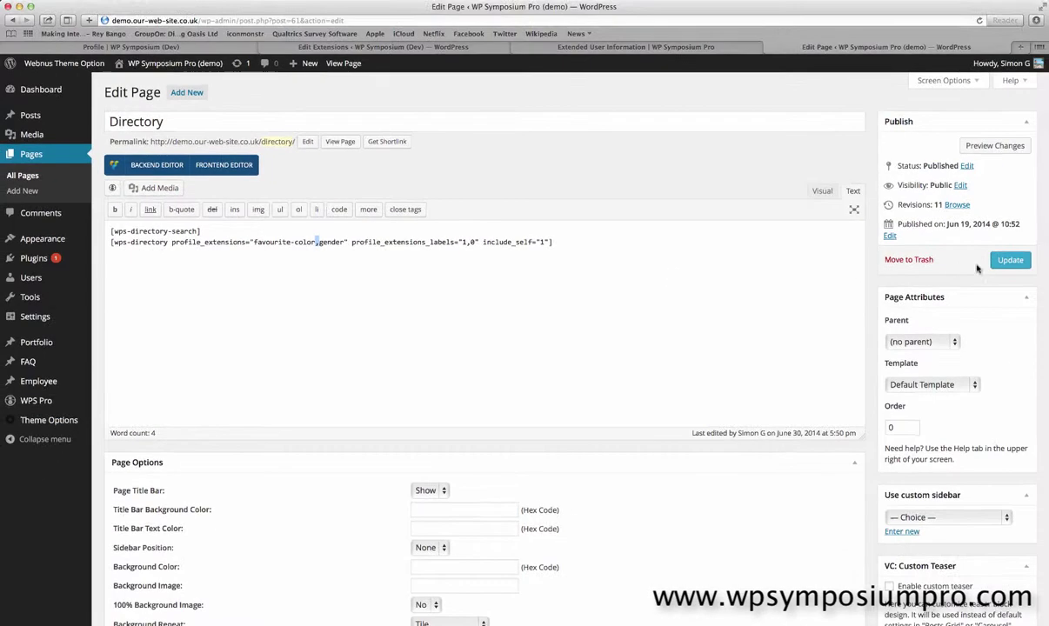
pyautogui.click(1009, 259)
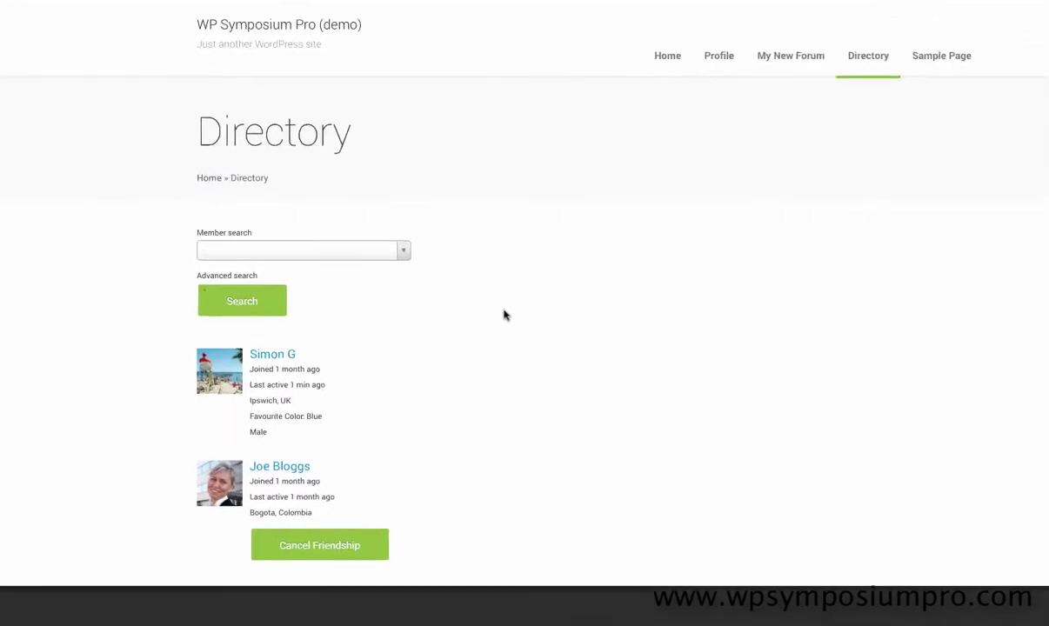
# Examine the Favourite Color label and its value under the first member on the published Directory page
pyautogui.moveTo(249, 416); pyautogui.dragTo(300, 416)
pyautogui.moveTo(336, 317); pyautogui.dragTo(344, 313)
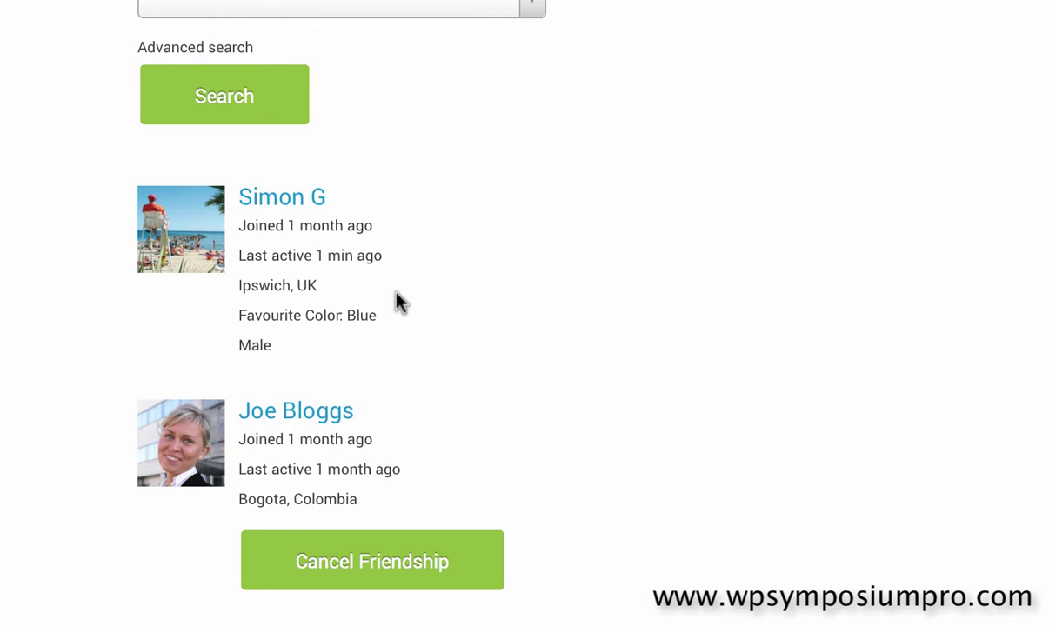
# Expand the directory's advanced search and open the choices for the Gender filter
pyautogui.click(233, 48)
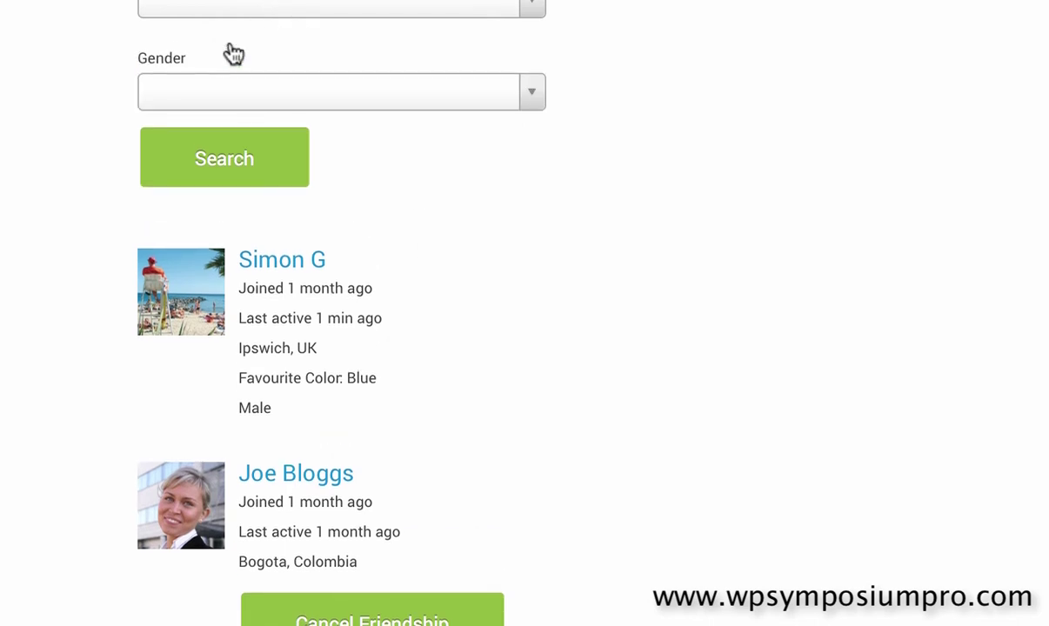
pyautogui.click(267, 93)
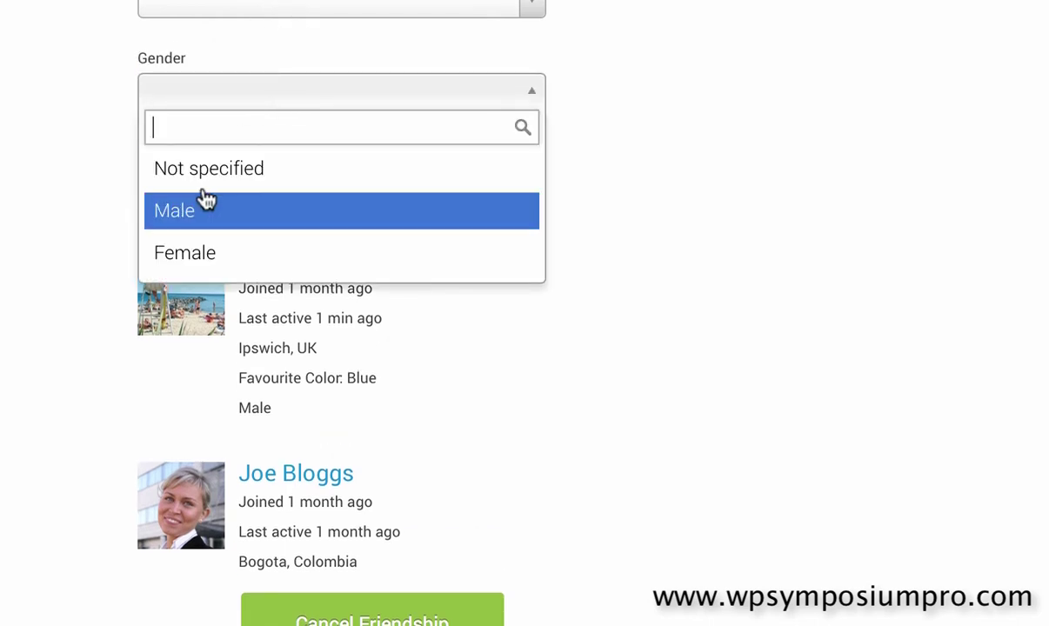